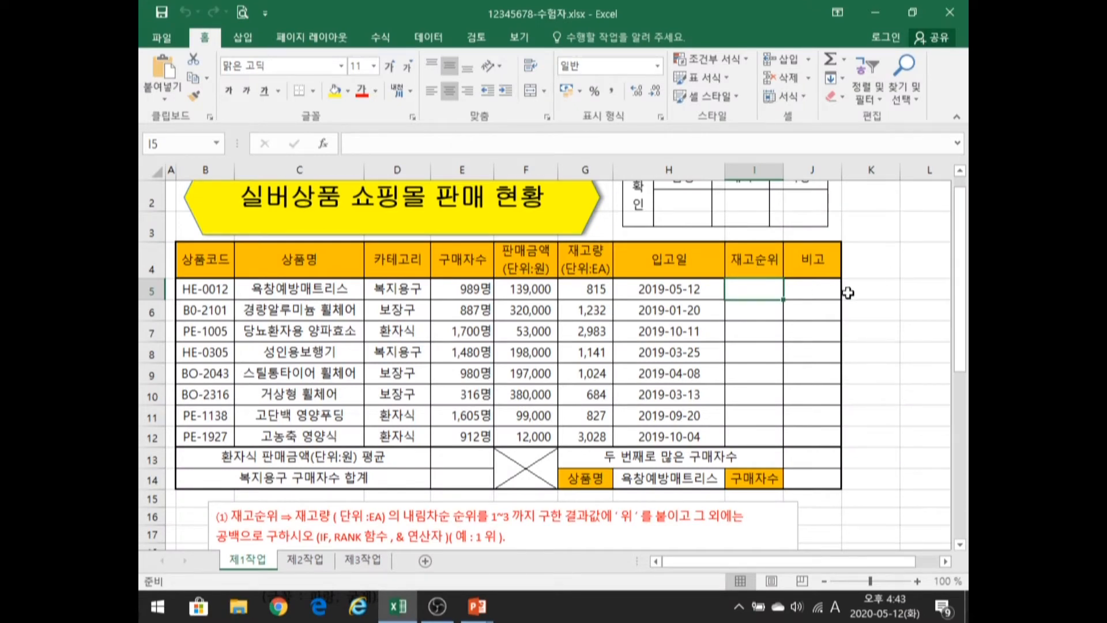
Step: Start an IF formula in cell I5 with a nested RANK function as its logical test
type("=")
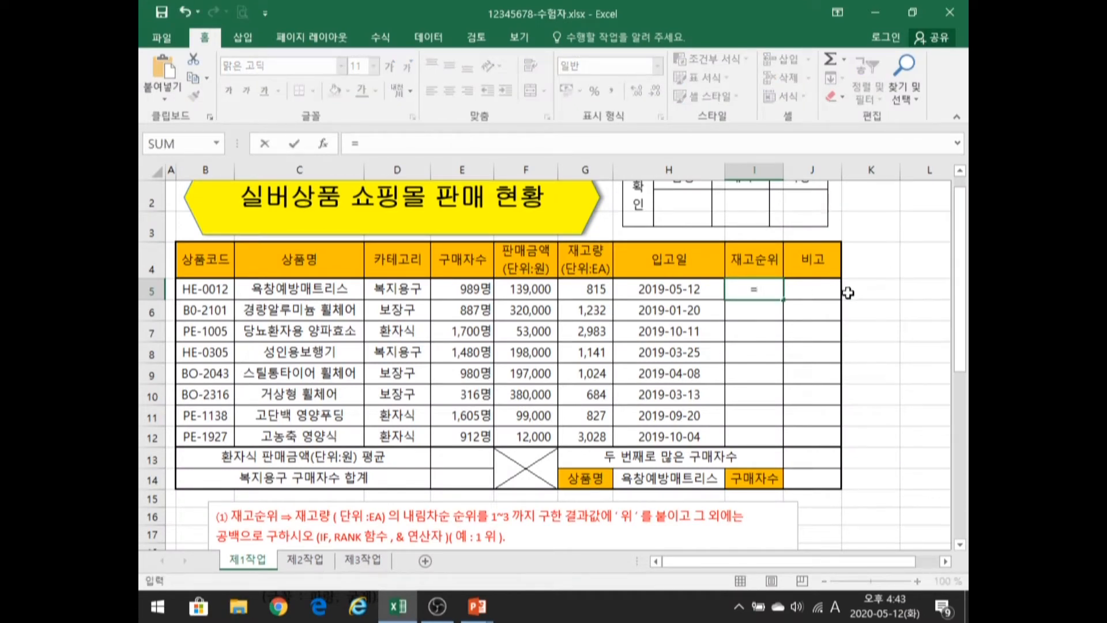
type("if")
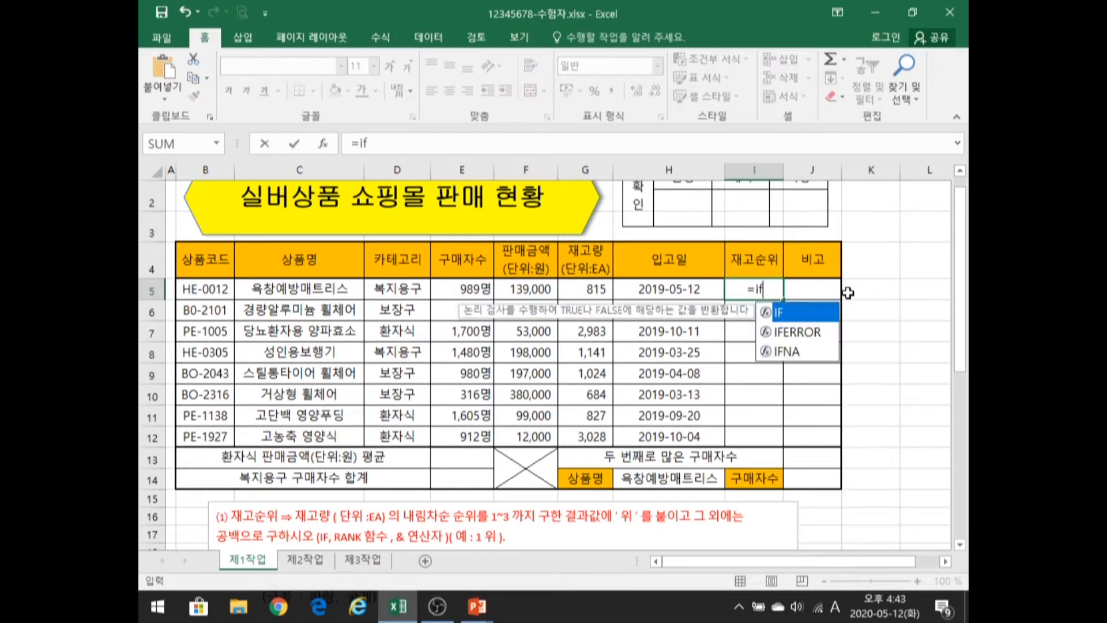
key("Tab")
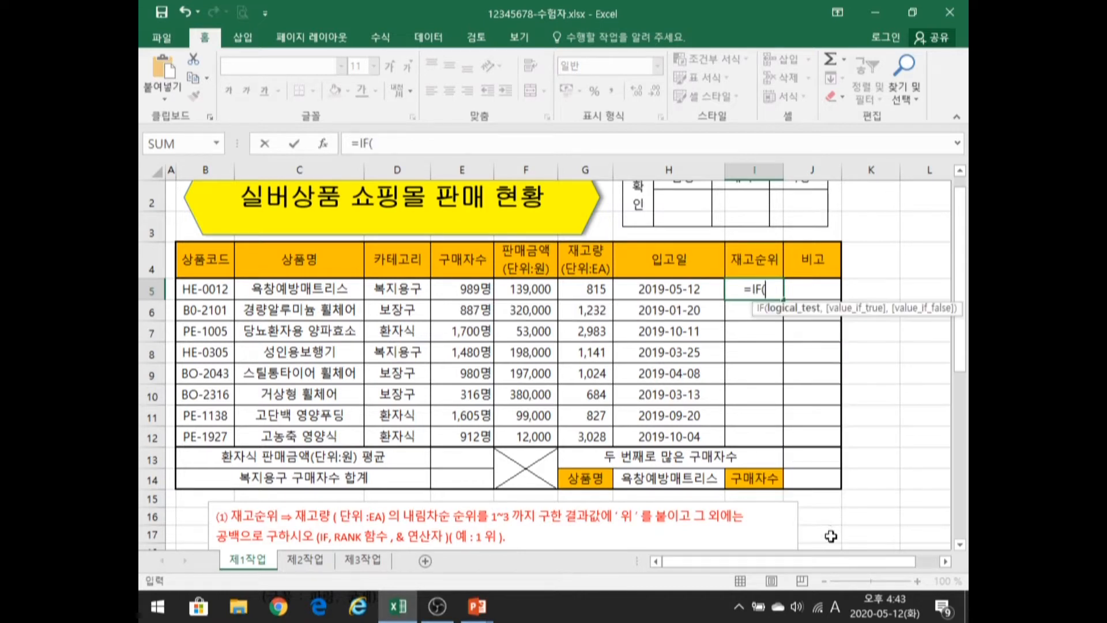
scroll(836, 561, "right", 1)
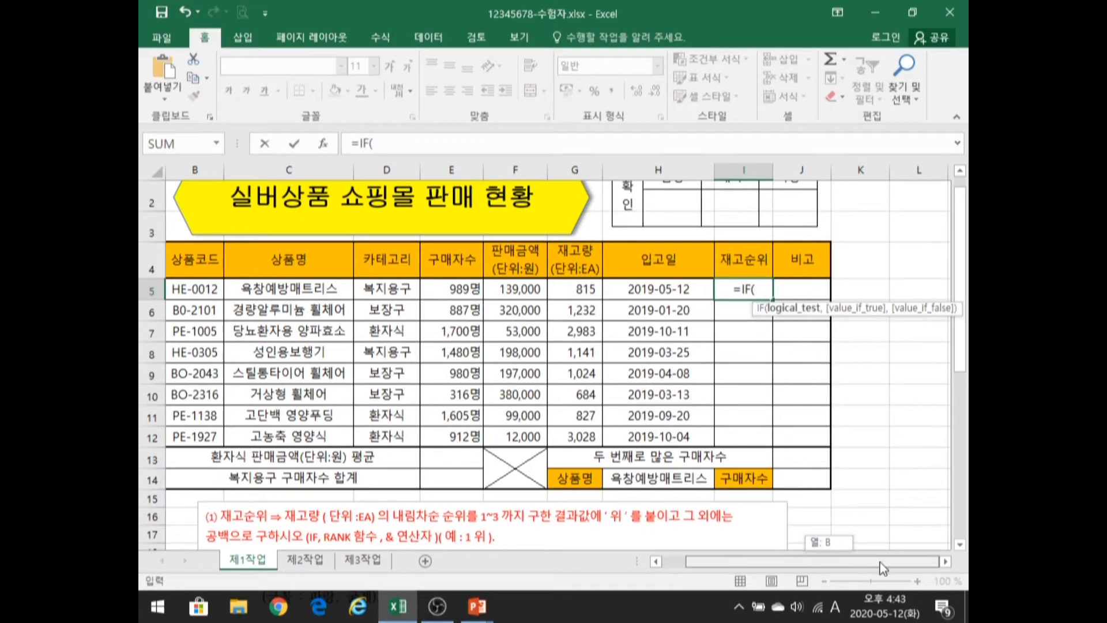
left_click(945, 561)
left_click(946, 561)
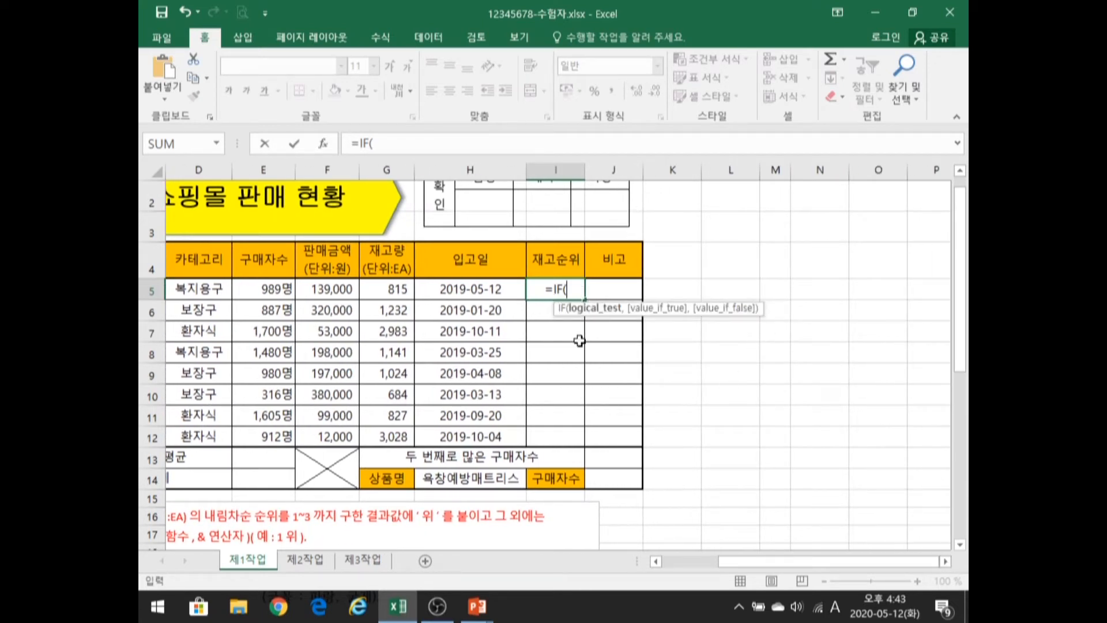
mouse_move(767, 561)
left_mouse_down()
mouse_move(733, 559)
mouse_move(787, 562)
left_mouse_up()
type("rank")
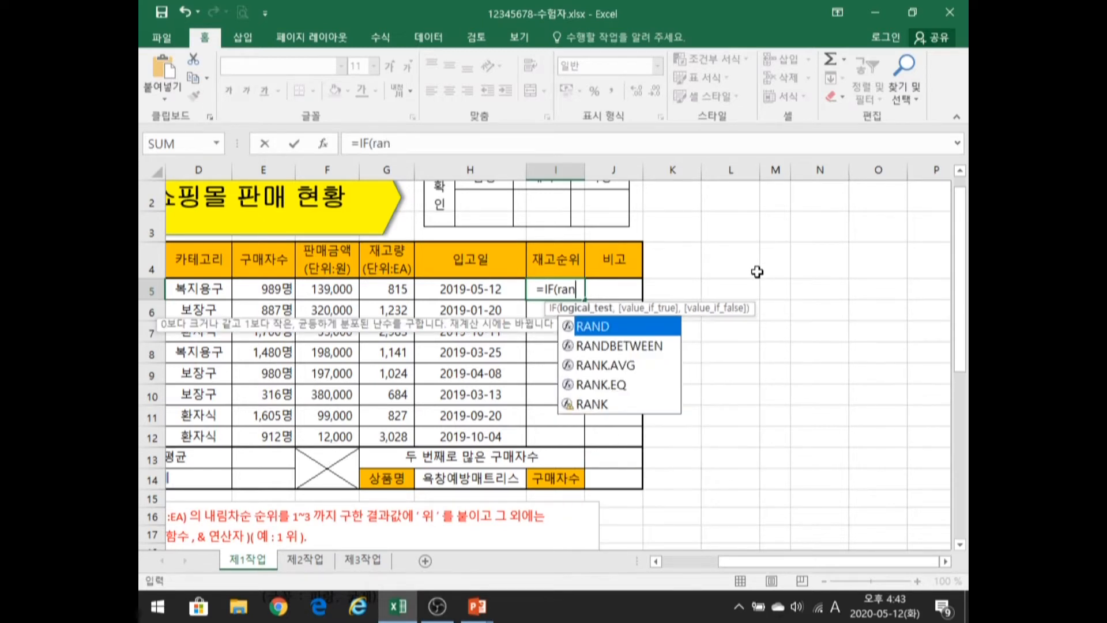
key("Down")
key("Down")
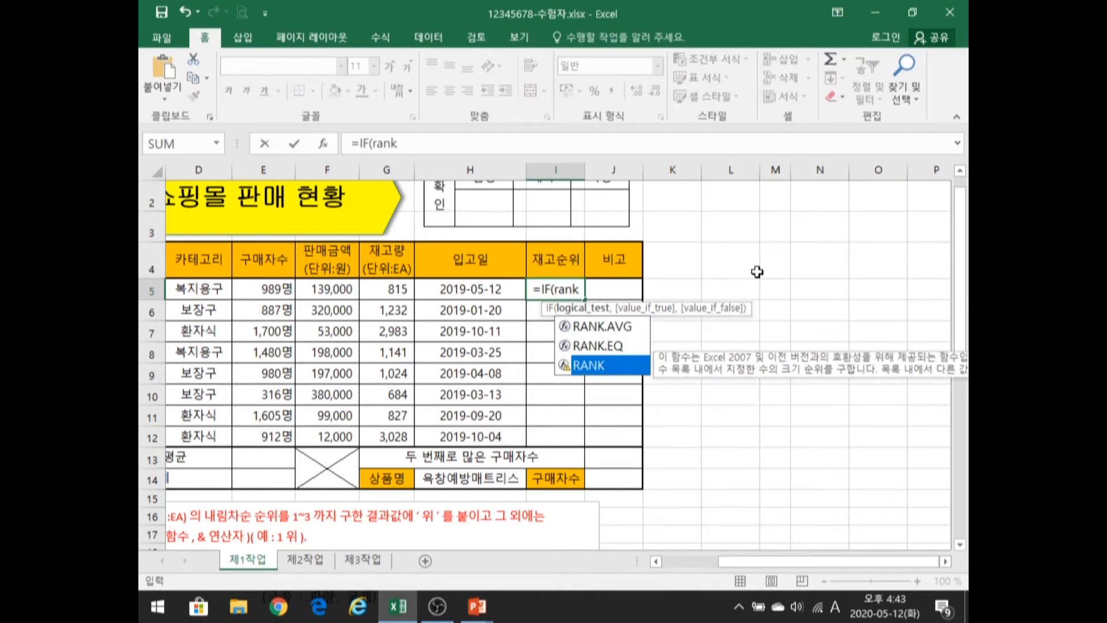
key("Tab")
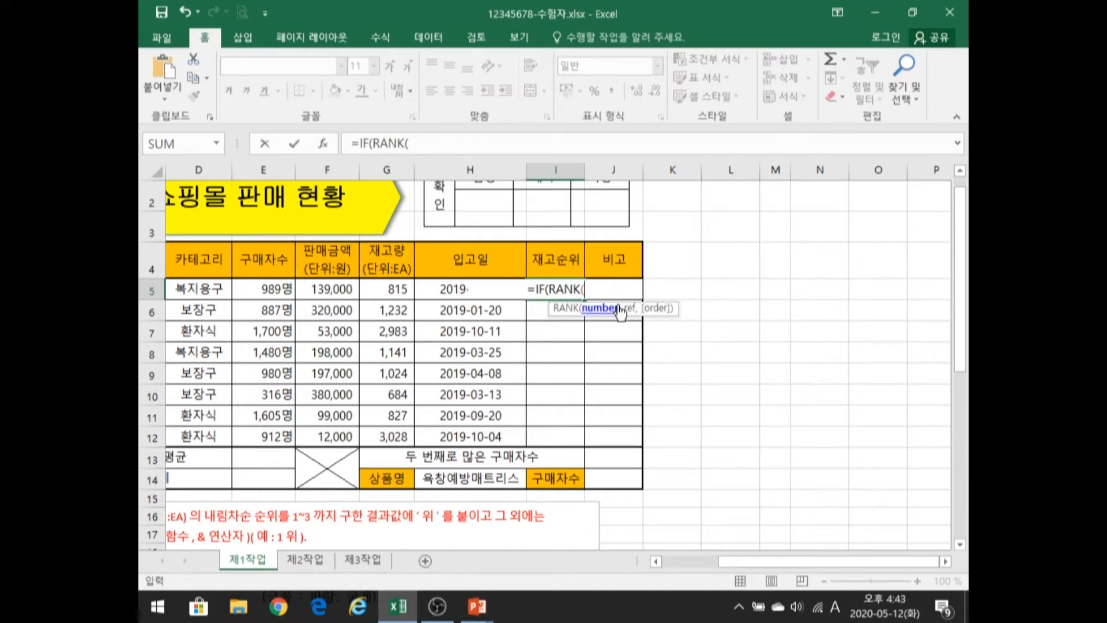
Step: Complete the RANK function with G5 as the number, the absolute range $G$5:$G$12 as reference and 0 for descending order
left_click(398, 290)
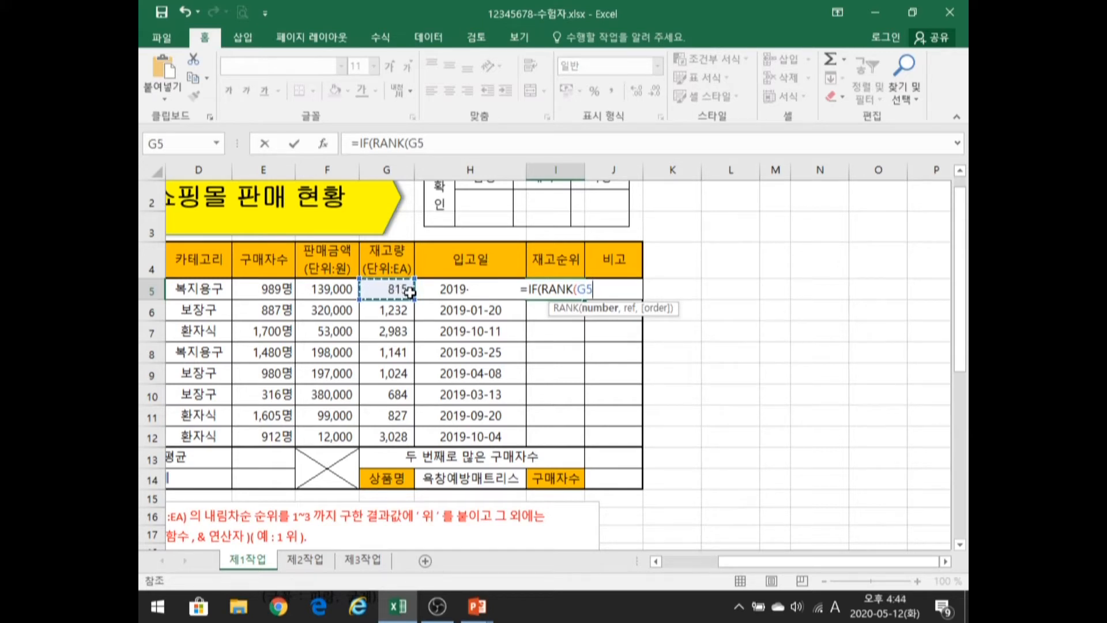
type(",")
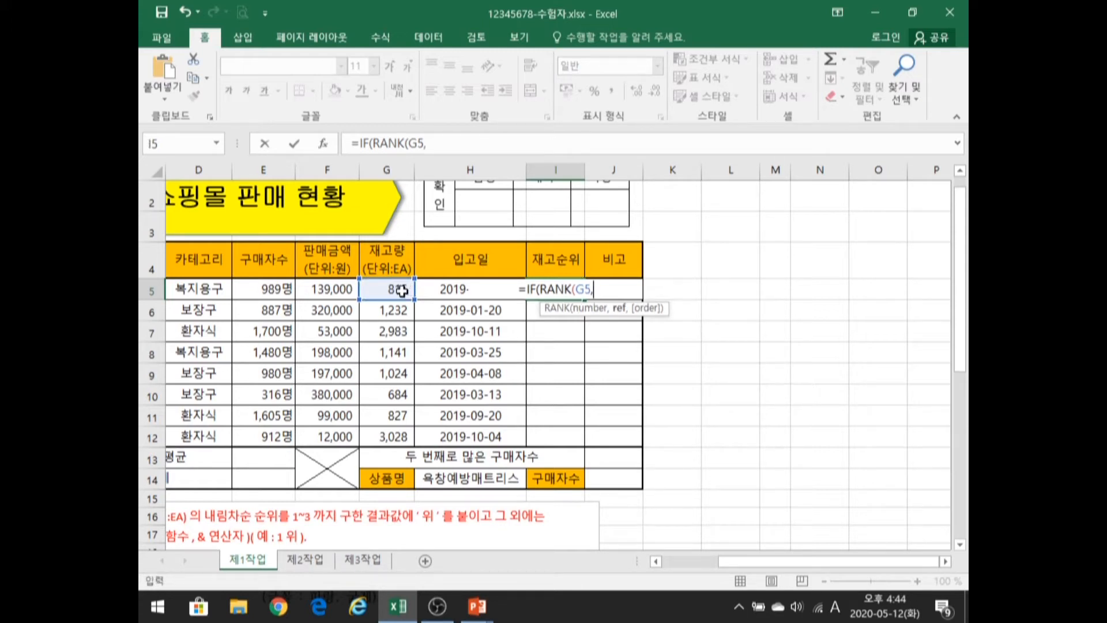
left_click(394, 437)
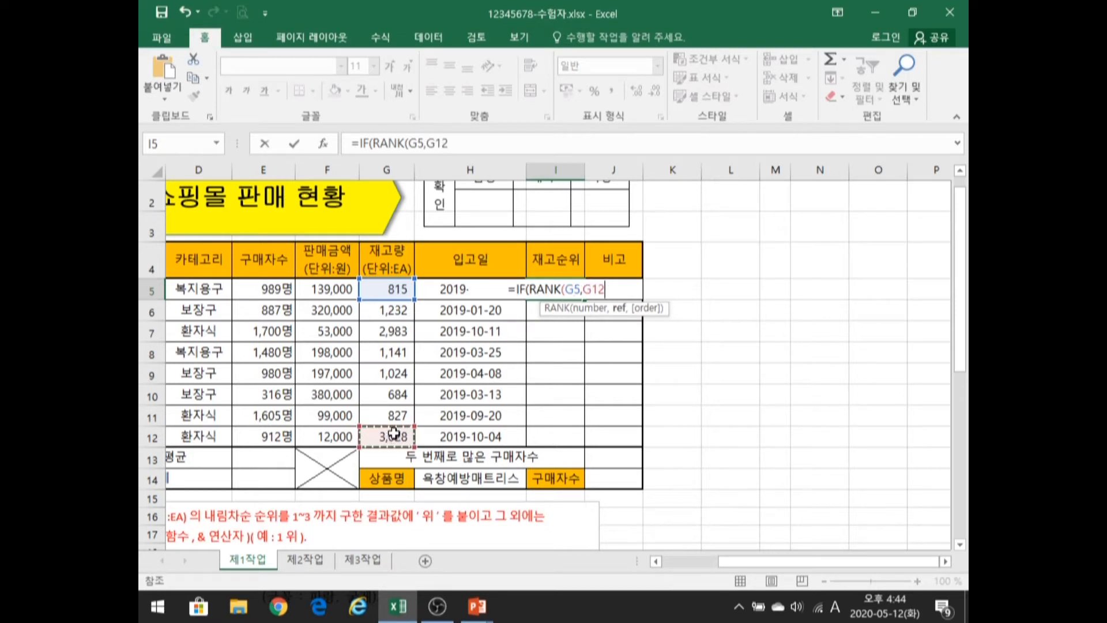
left_click_drag(385, 292, 391, 441)
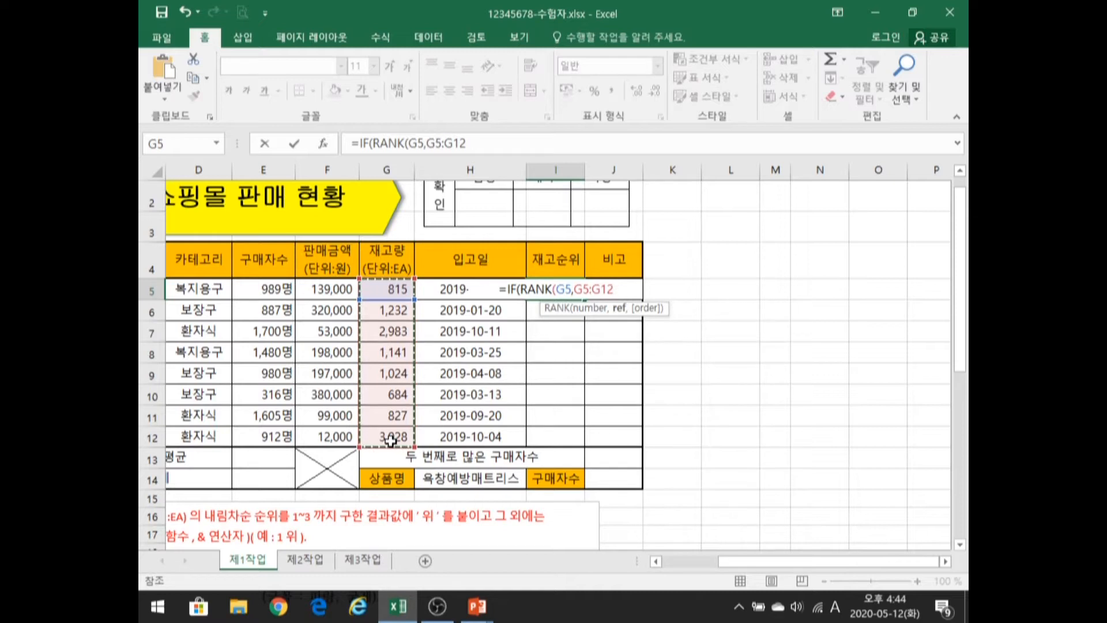
key("F4")
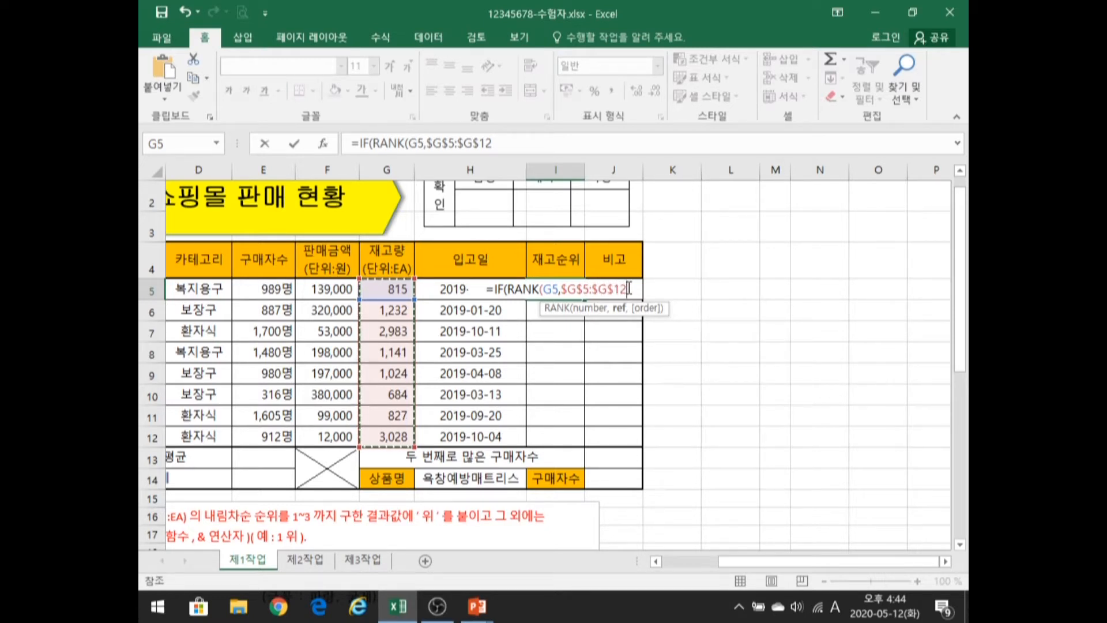
type(",")
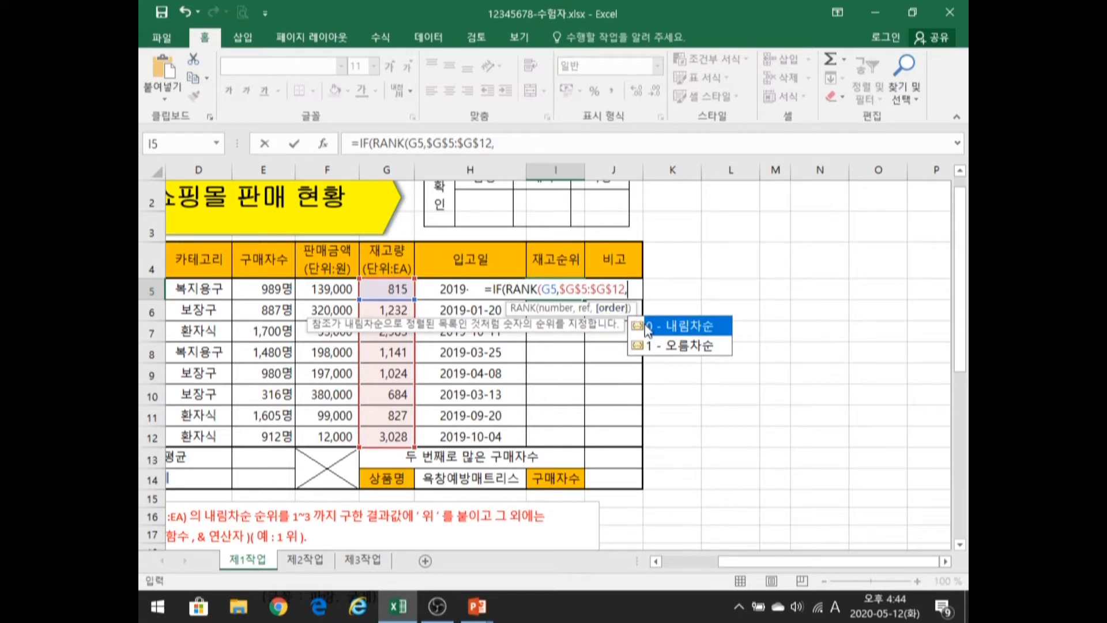
type("0")
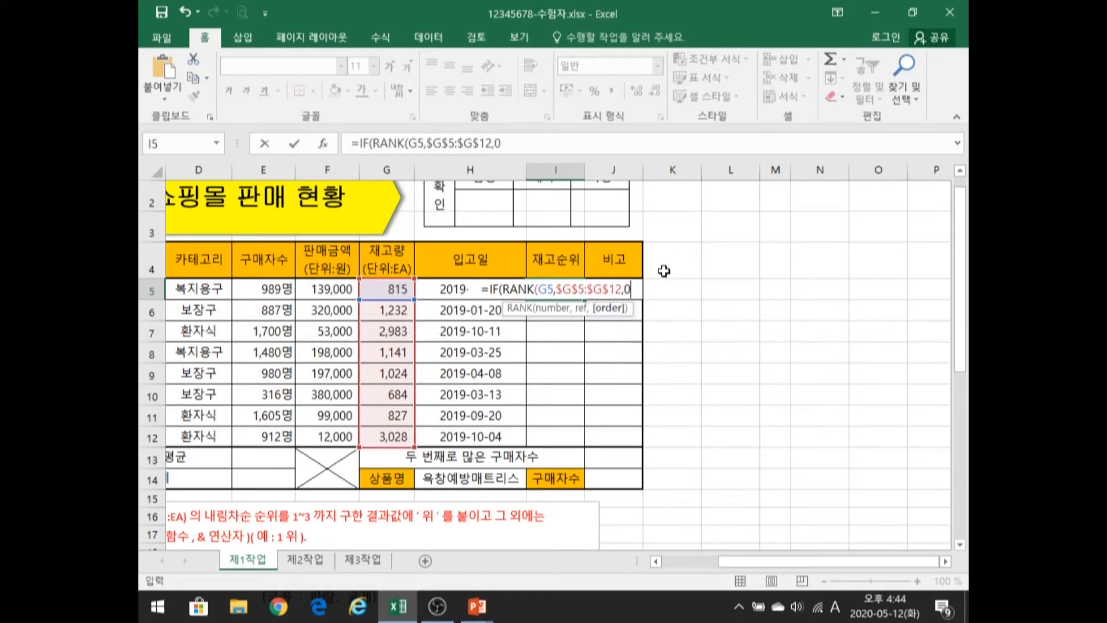
type(")")
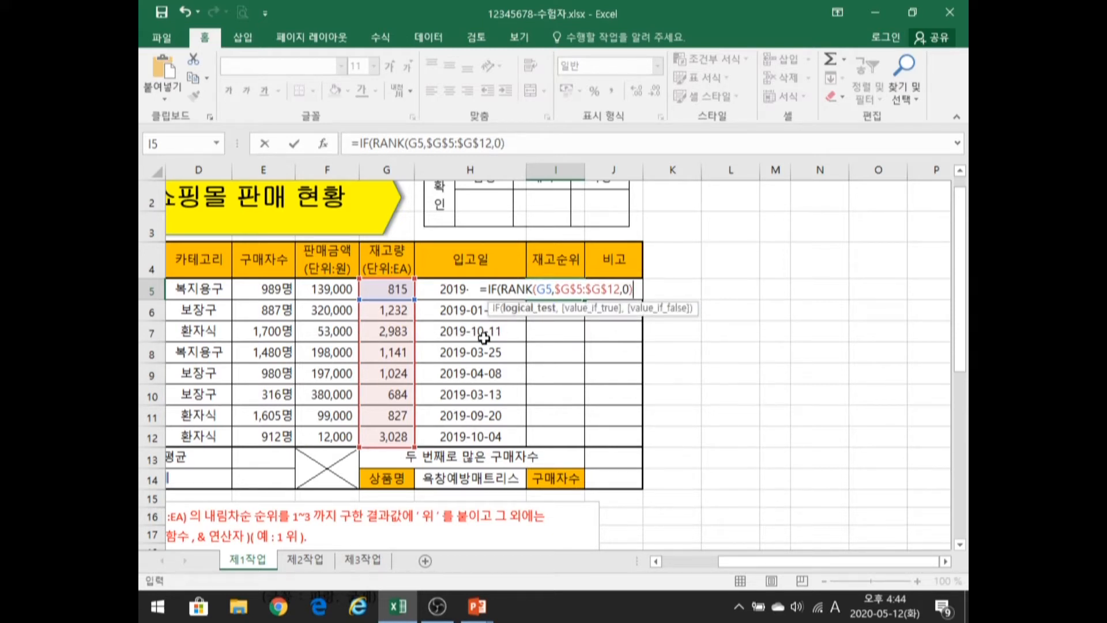
Step: Copy the RANK expression for reuse and complete the IF condition with <=3, after checking the task slide
left_click_drag(500, 290, 635, 291)
key("ctrl+c")
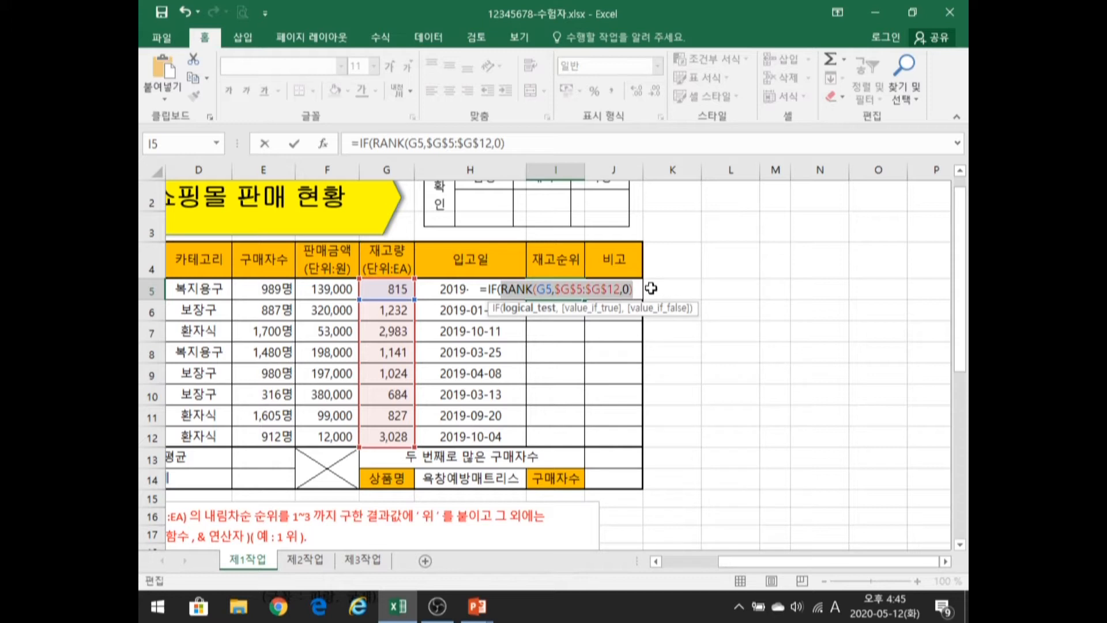
left_click(634, 289)
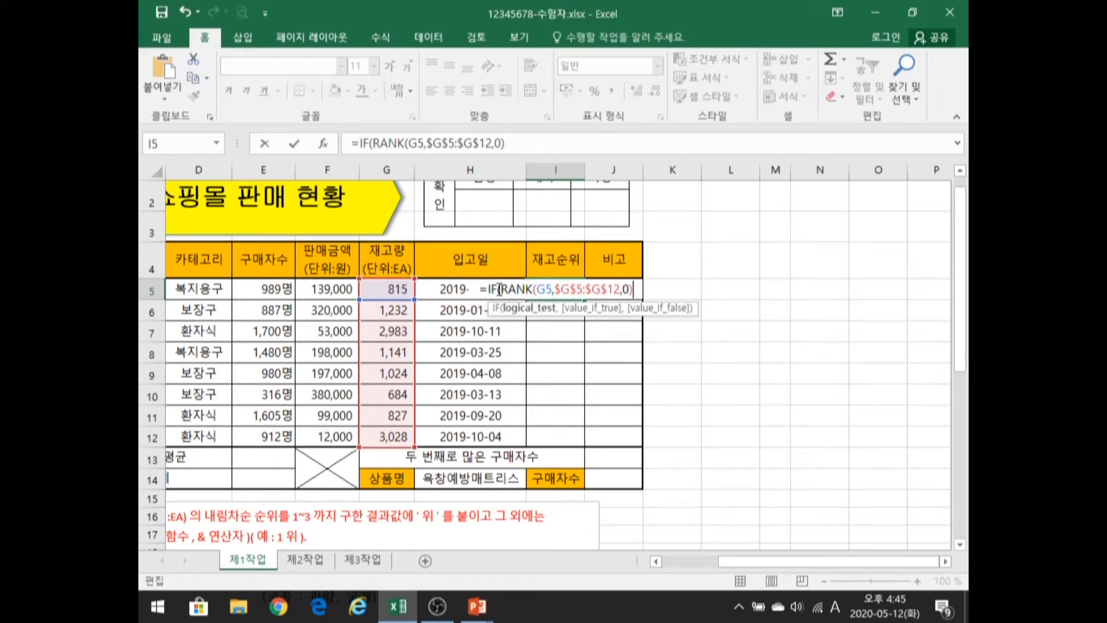
key("alt+Tab")
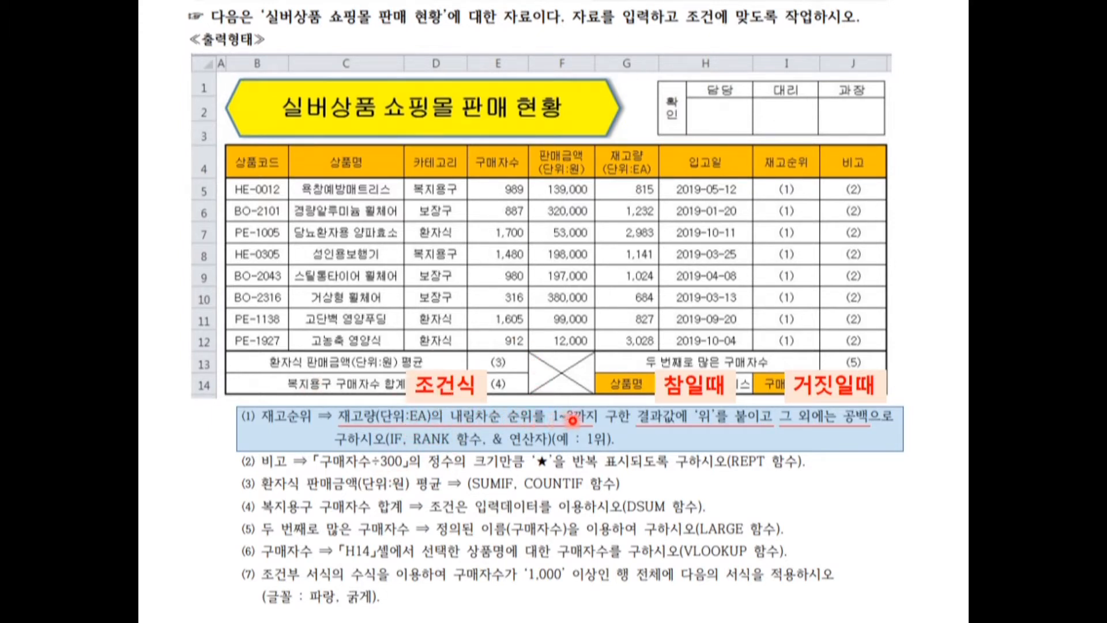
key("alt+Tab")
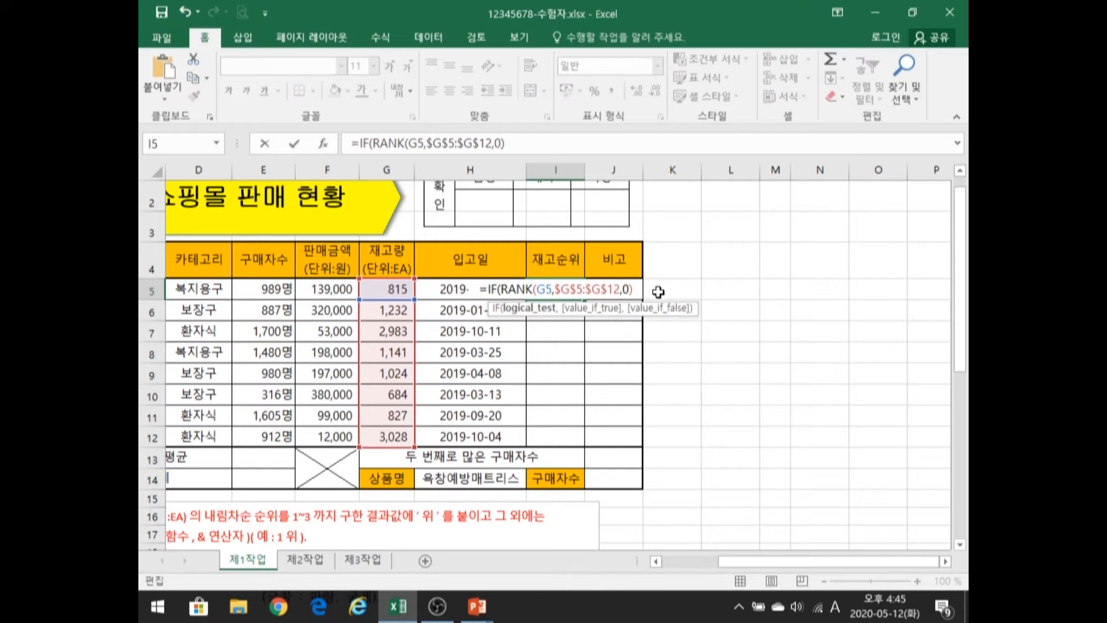
type("<=3")
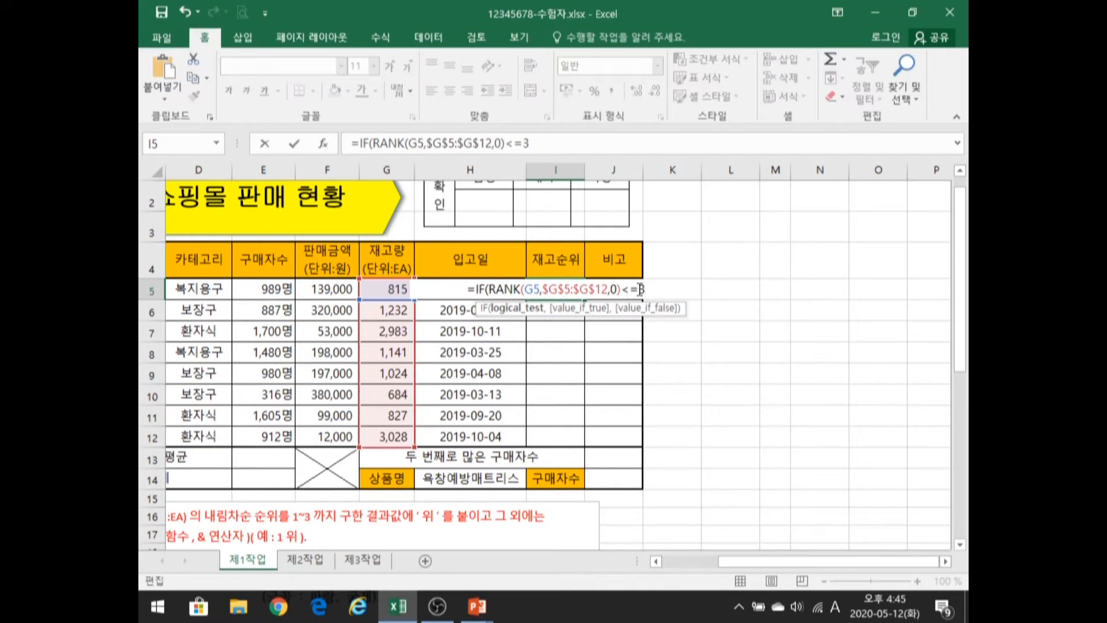
type(",")
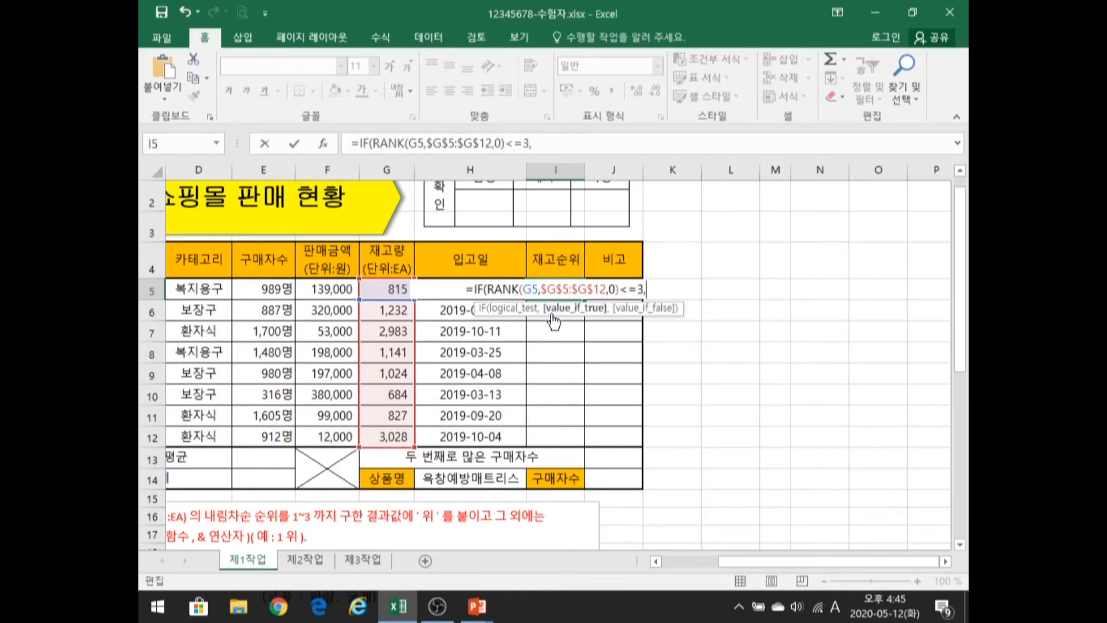
Step: Paste the copied RANK expression as the IF function's true value and append &"위" to it
key("ctrl+v")
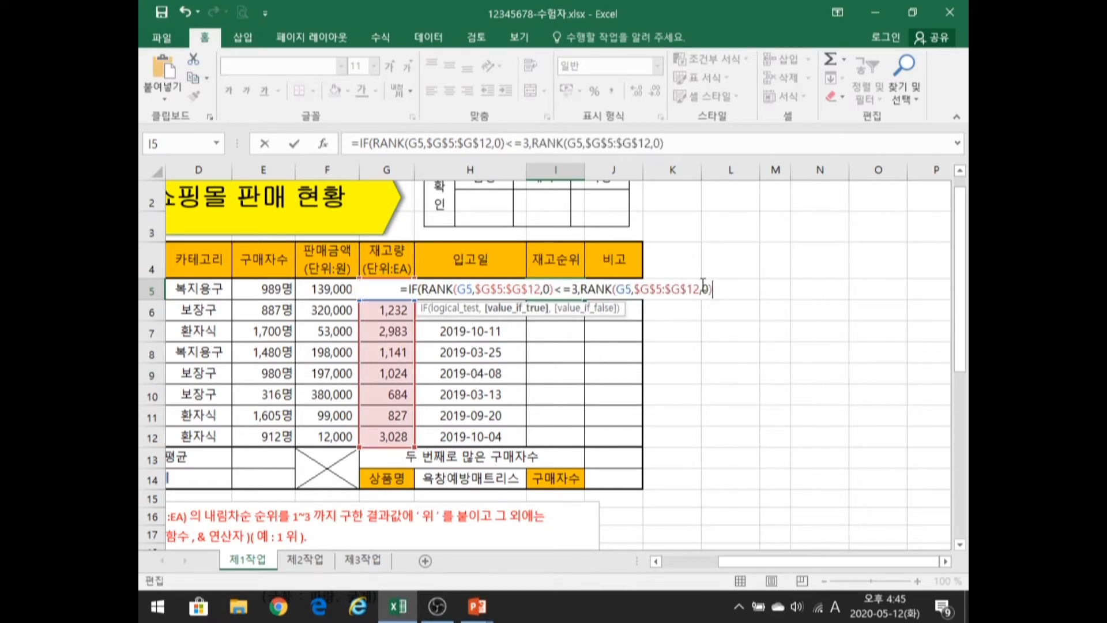
left_click_drag(583, 290, 719, 290)
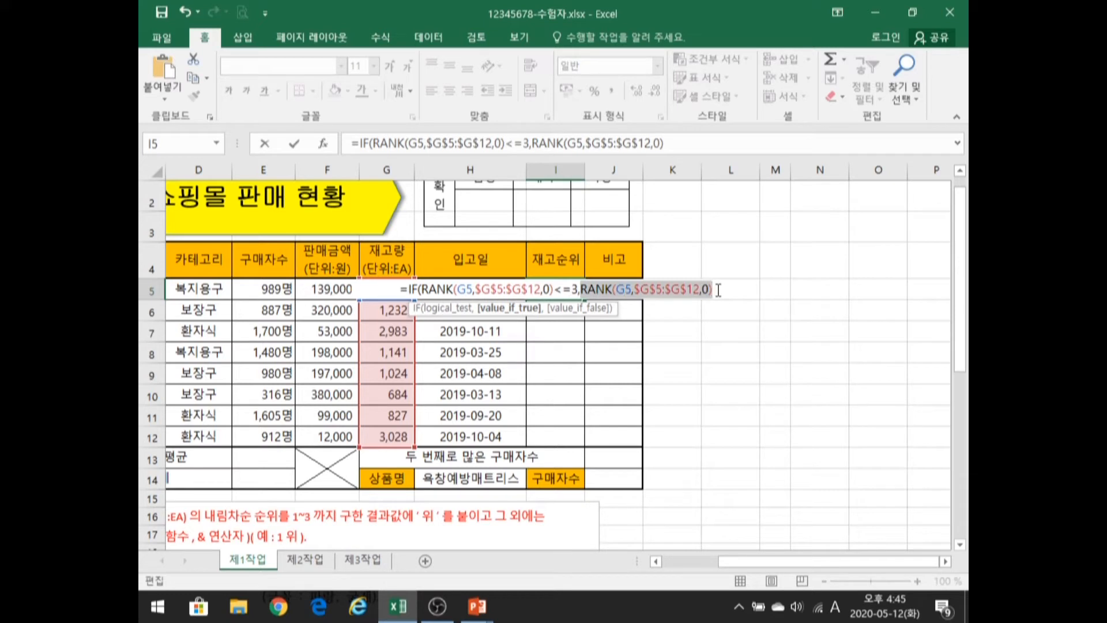
left_click(718, 290)
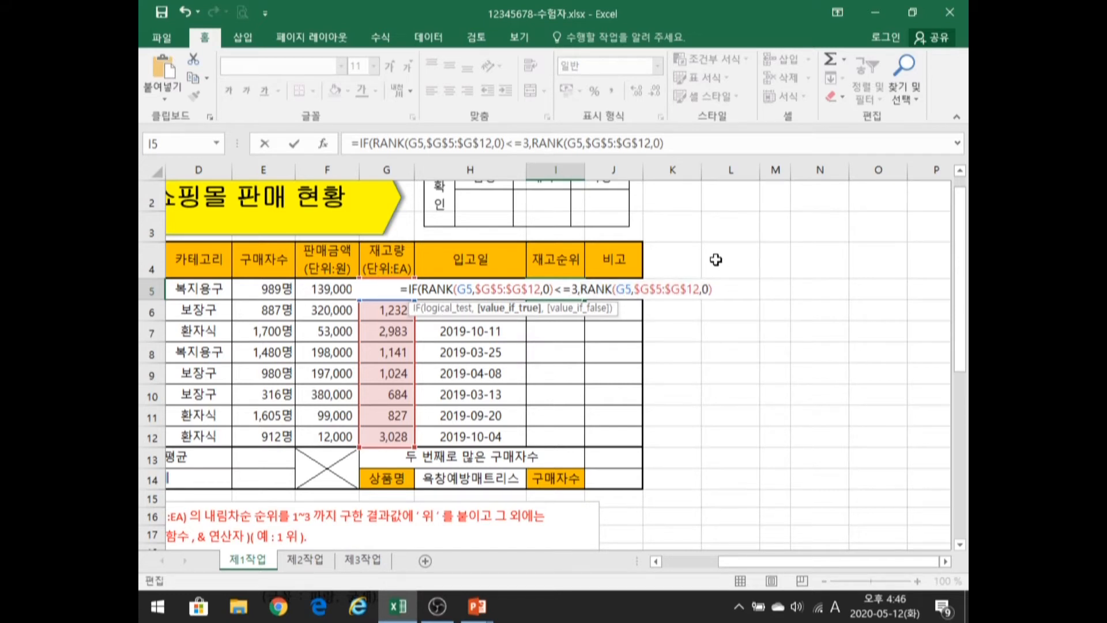
type("&")
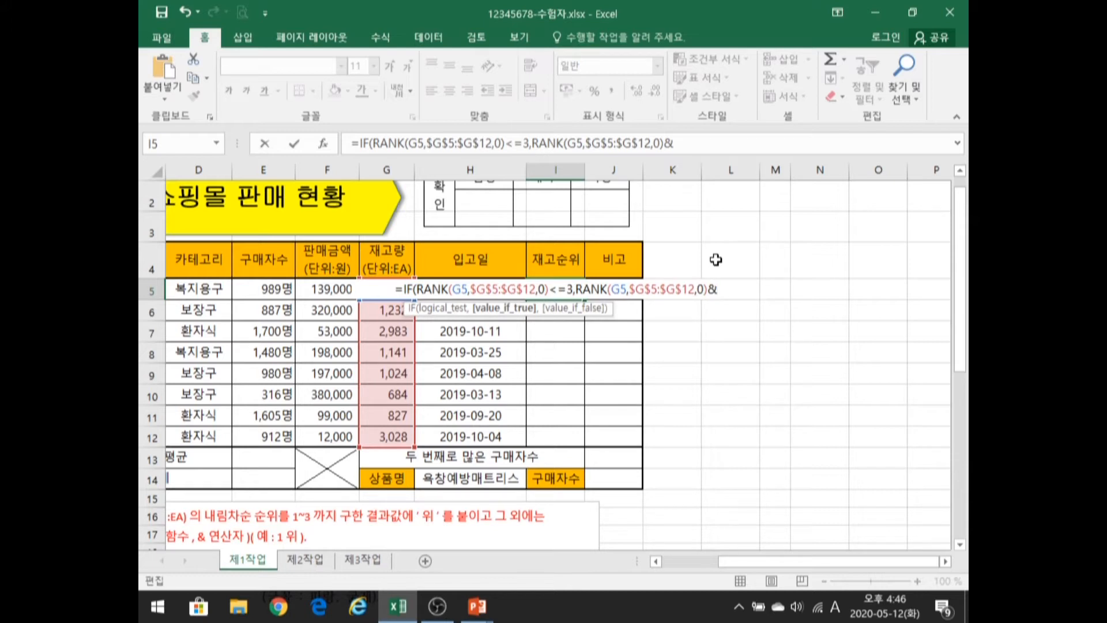
type("\"")
key("Hangul")
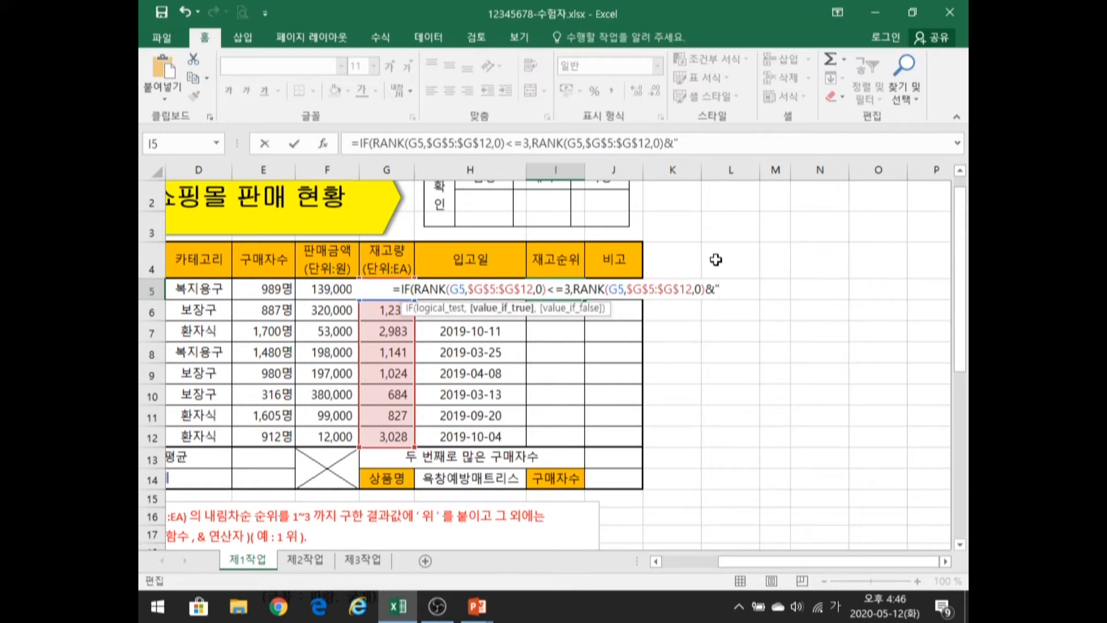
type("위\"")
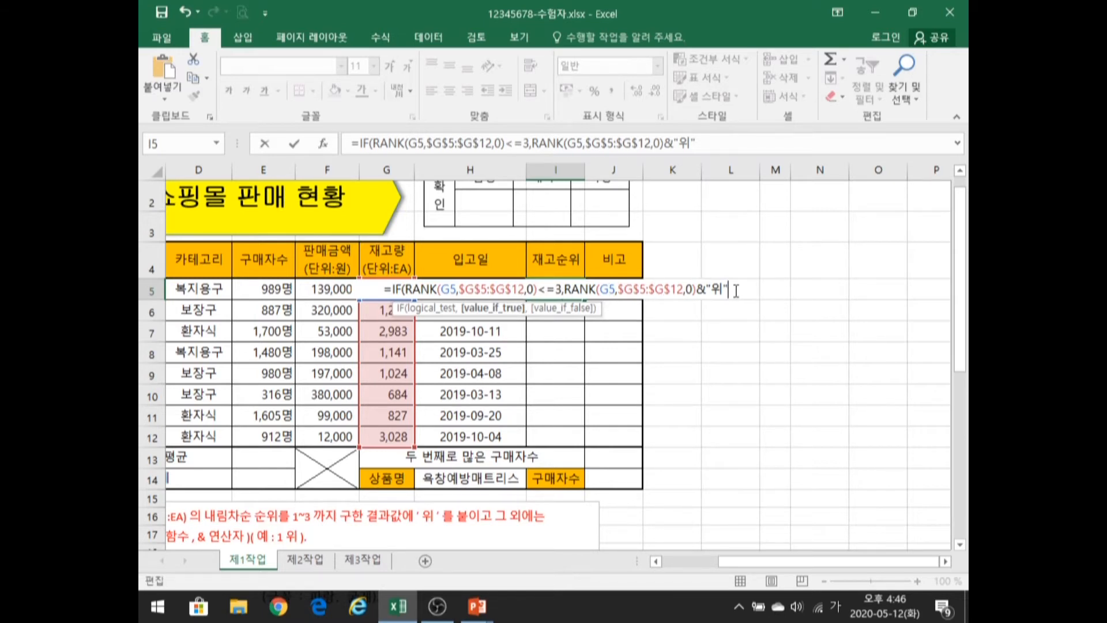
Step: Set the IF function's false value to an empty string "", enter the formula and reselect cell I5
type(",")
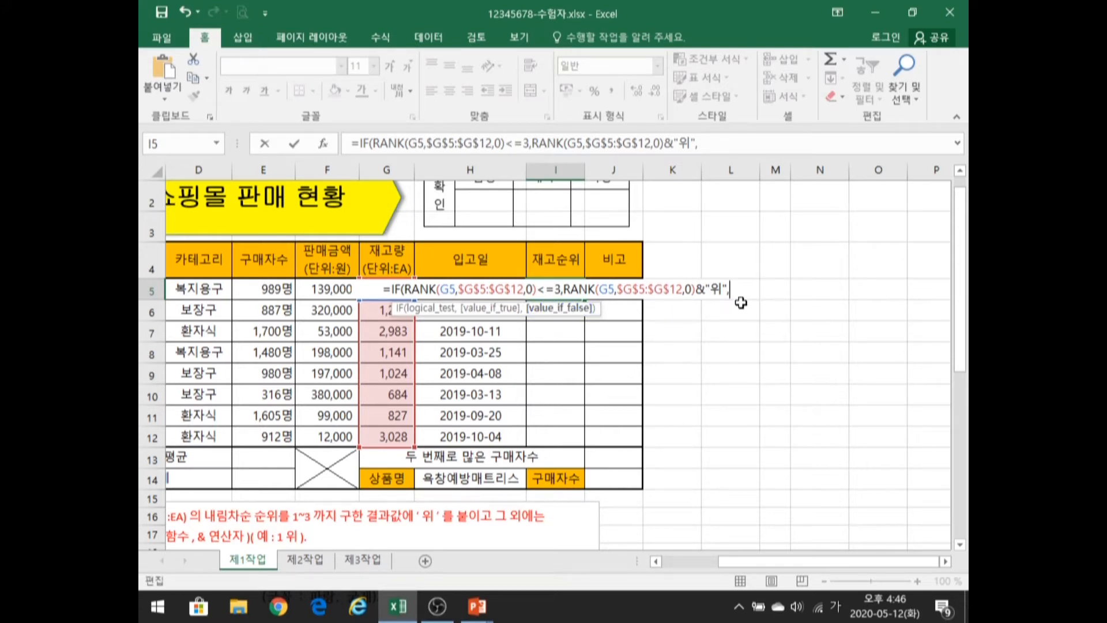
type("\"\"")
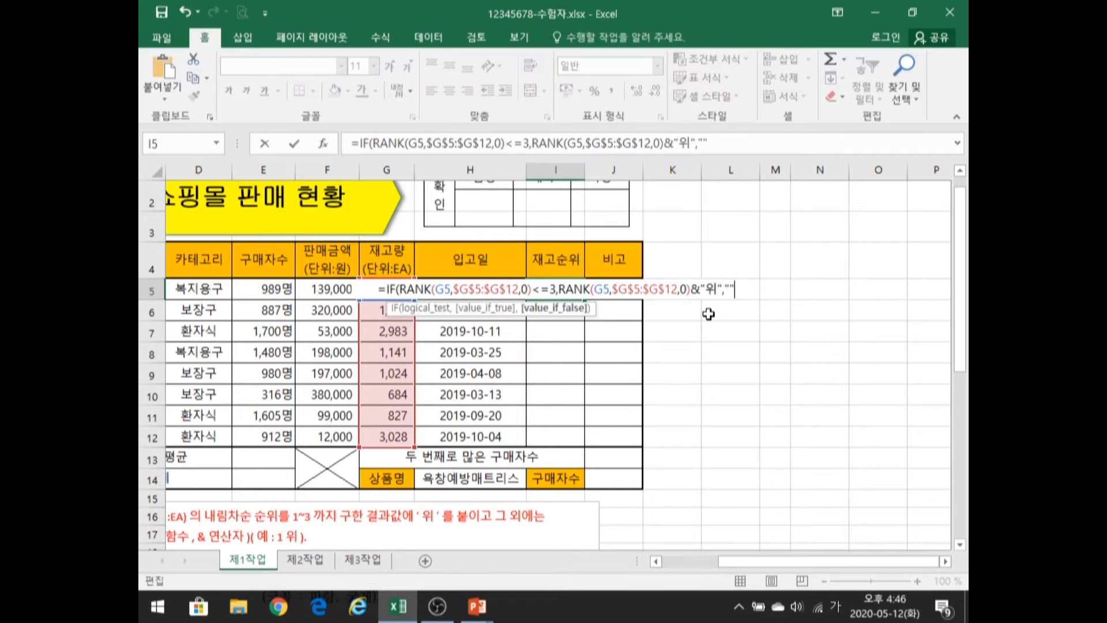
type(")")
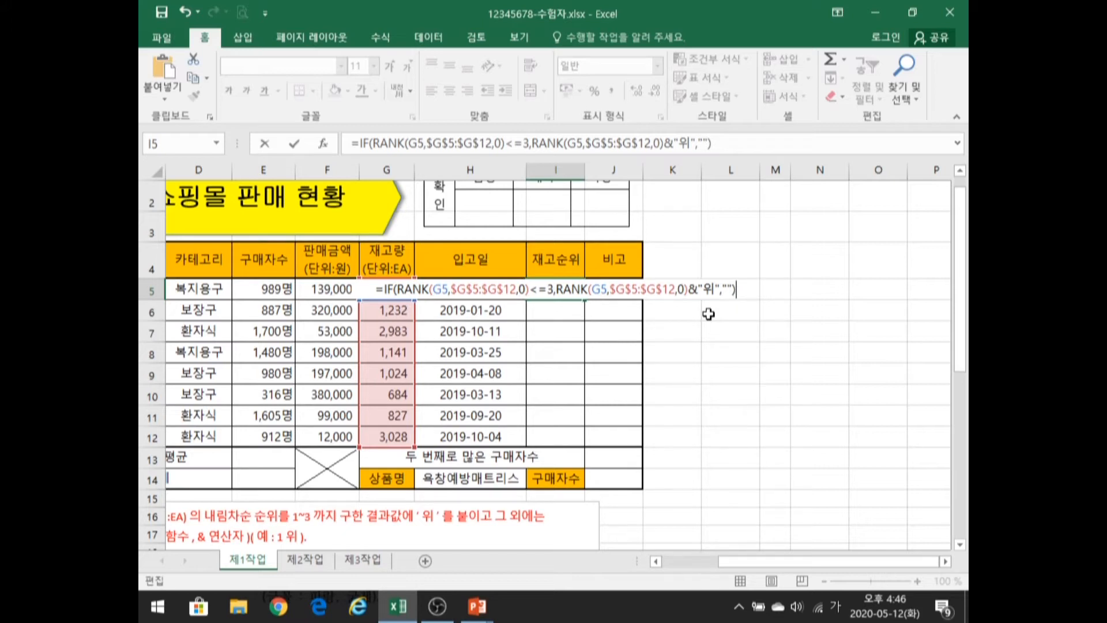
key("ctrl+Return")
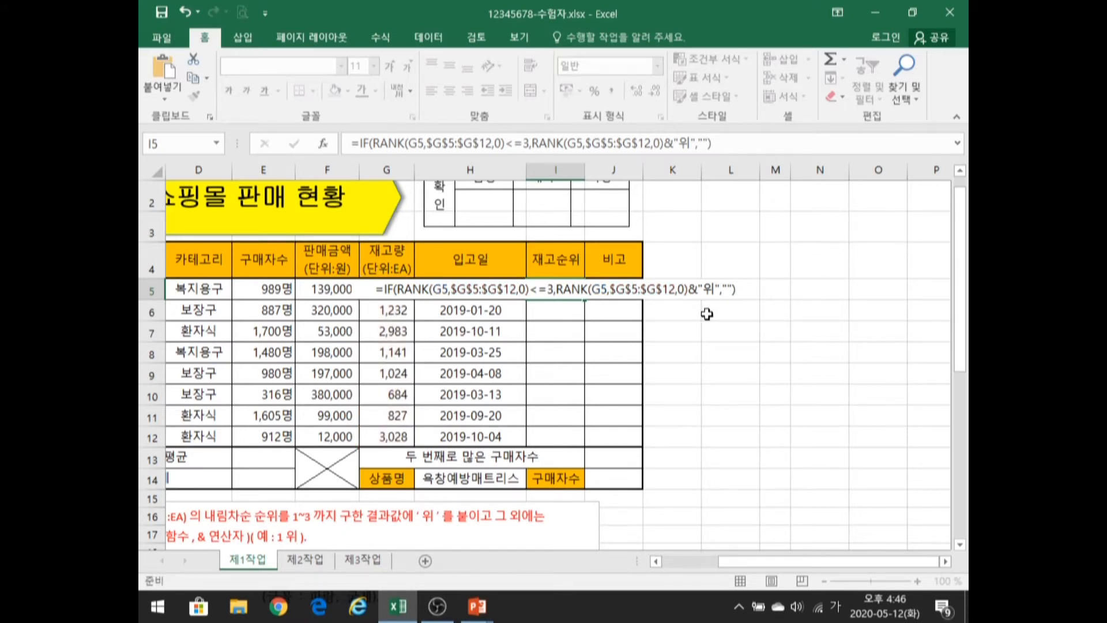
key("Return")
left_click(571, 291)
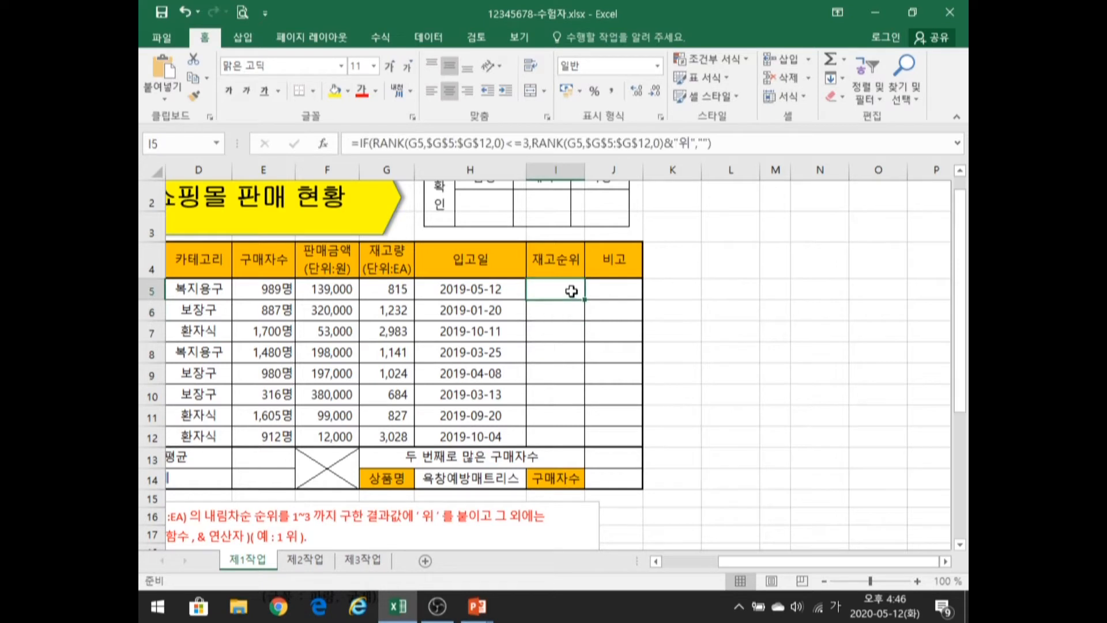
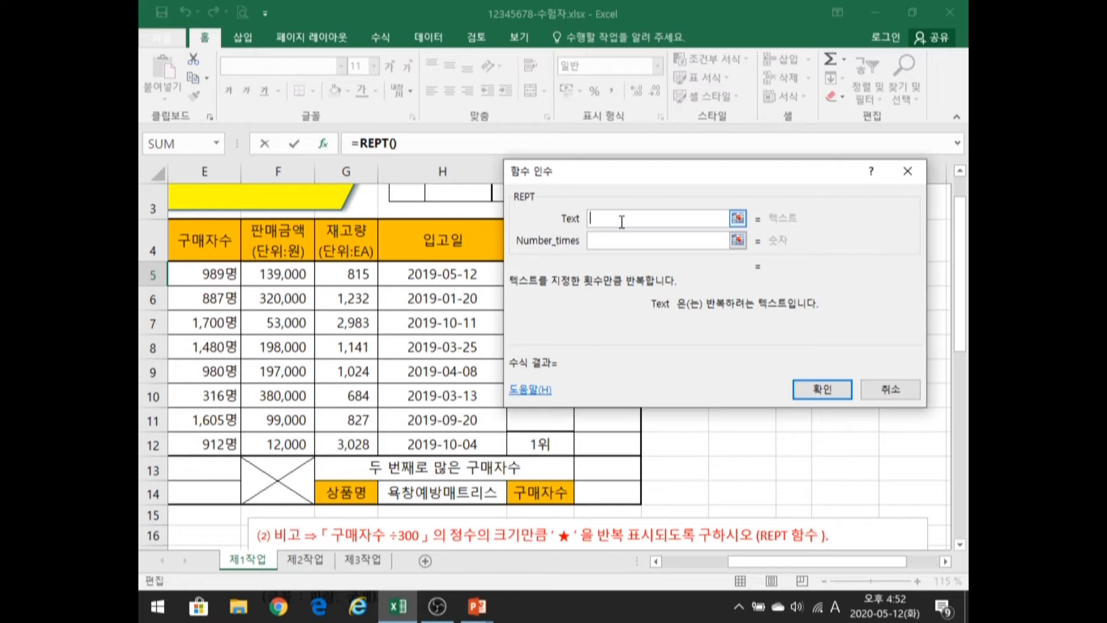
Step: Insert the special character ★ as the REPT function's text and enclose it in double quotation marks
key("Hangul")
type("ㅁ")
key("Hangul_Hanja")
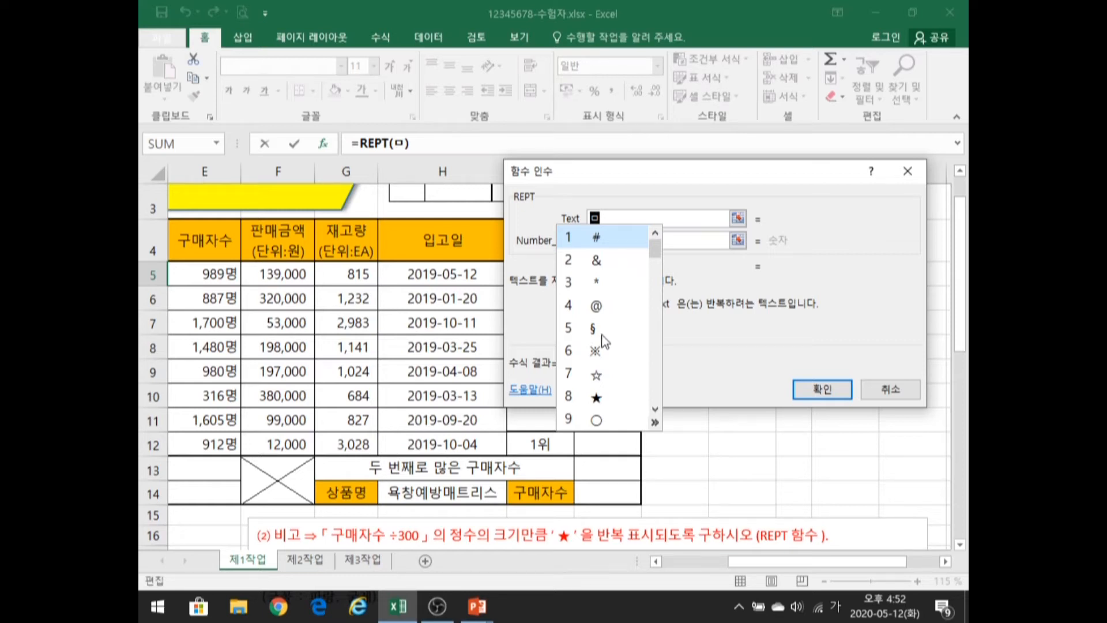
left_click(596, 397)
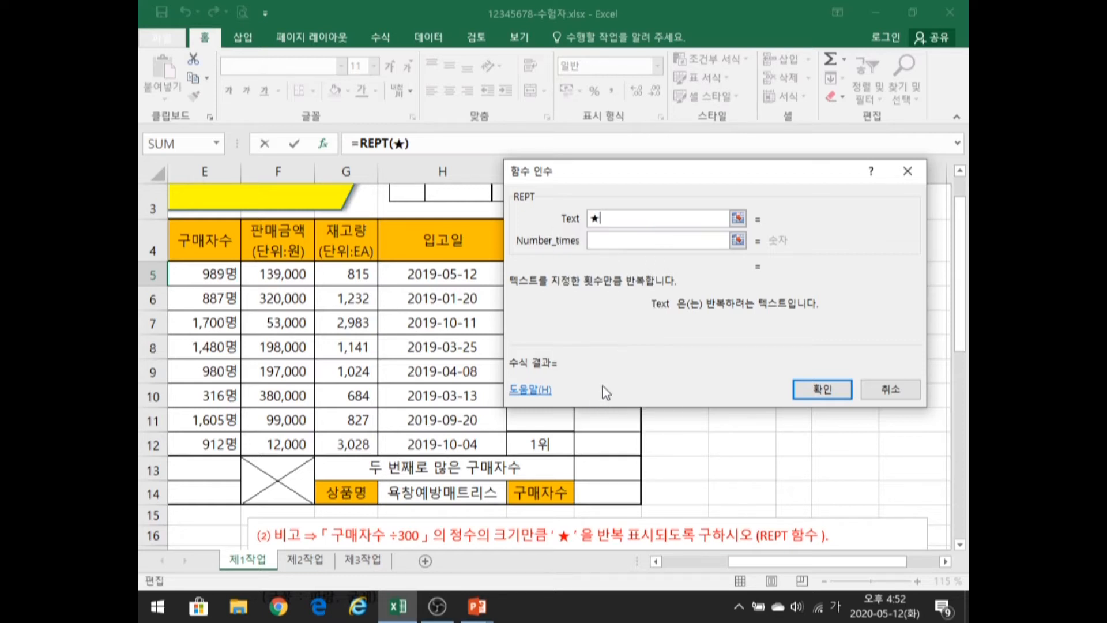
left_click(619, 240)
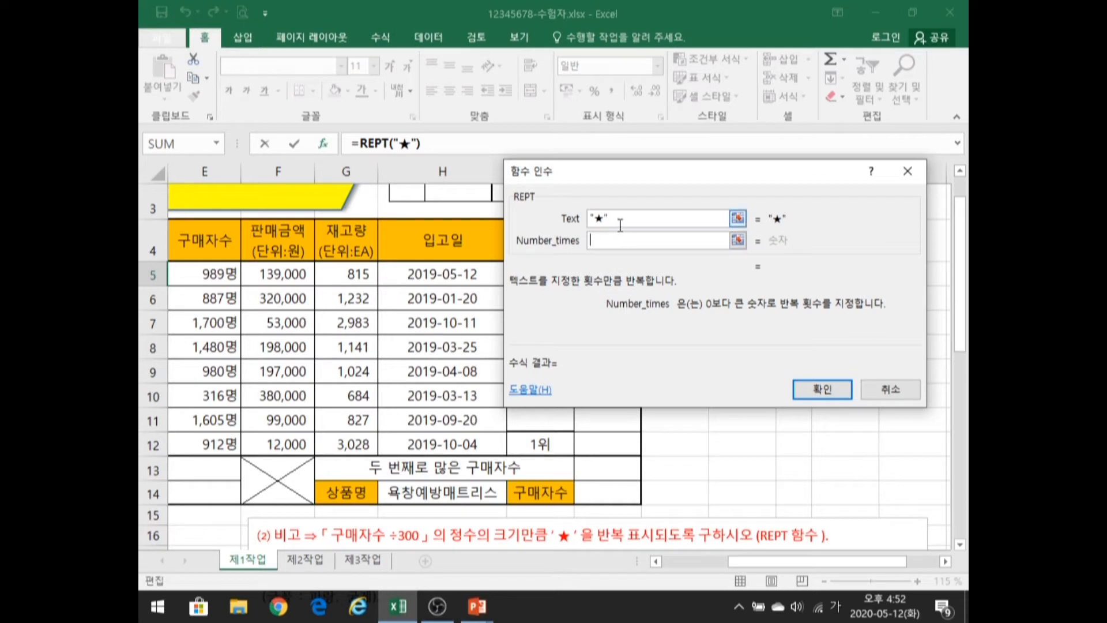
Step: Set the REPT repeat count to E5/300, confirm the function and fill the formula down from J5 to J12
left_click_drag(621, 179, 624, 193)
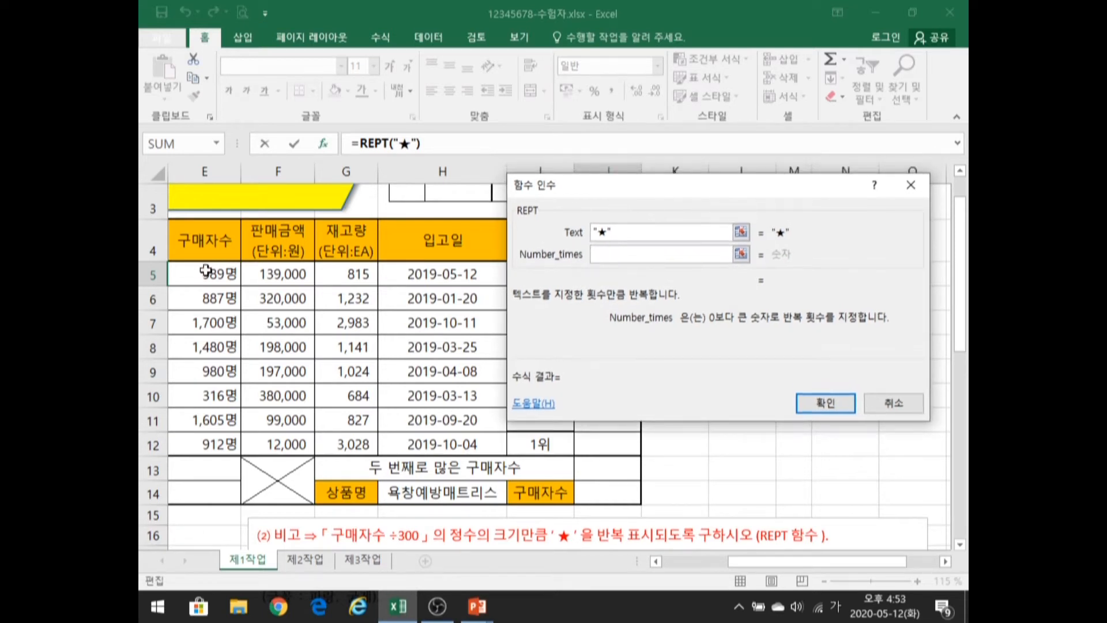
left_click(205, 274)
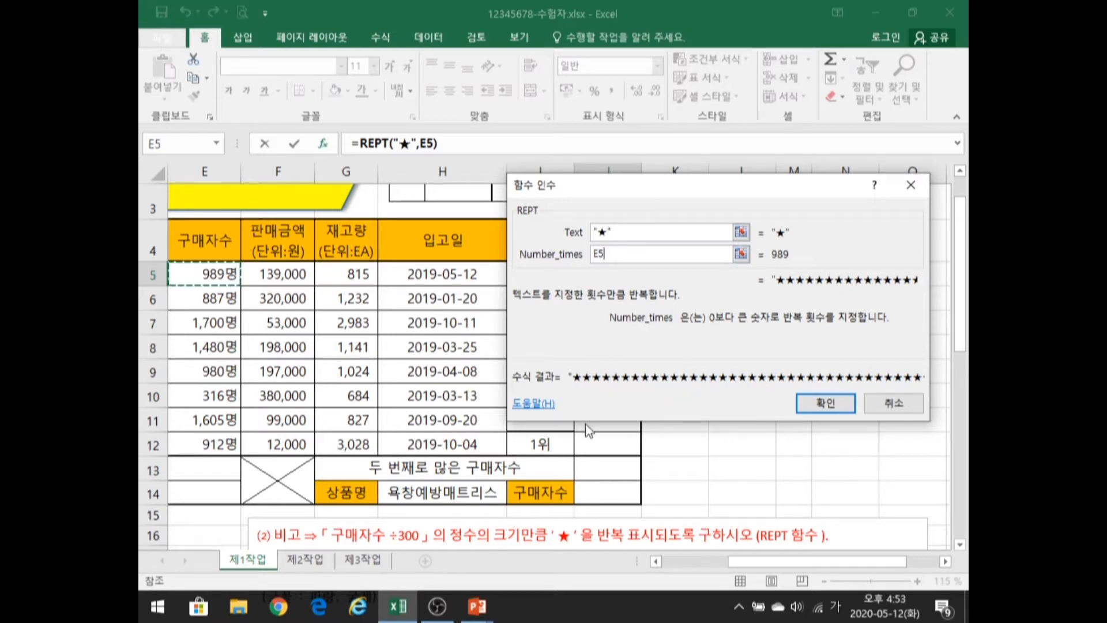
left_click(618, 254)
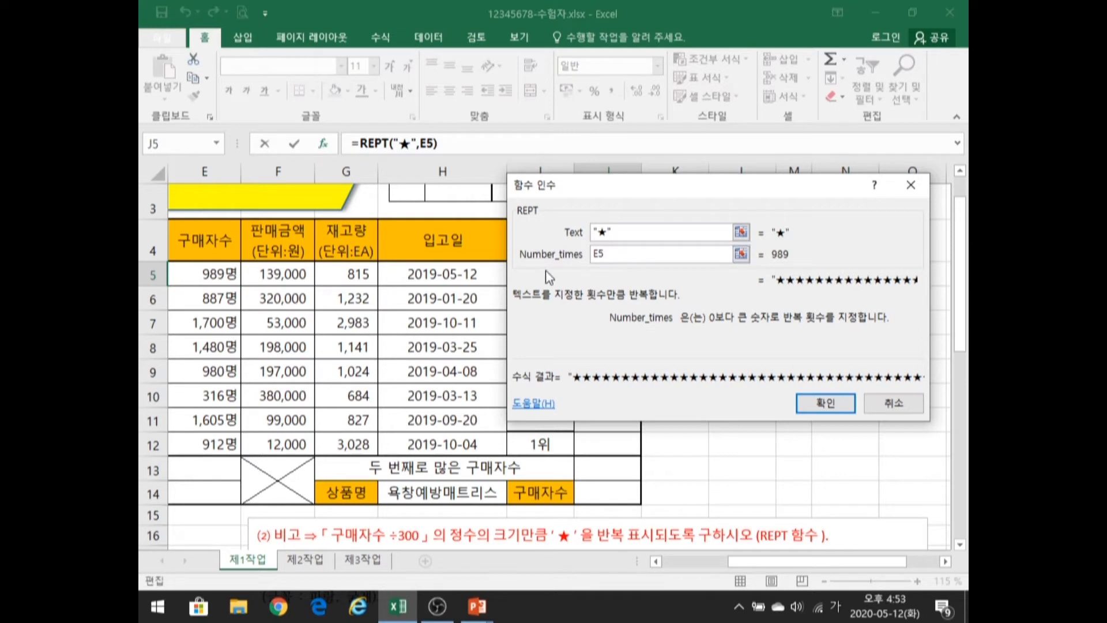
type("/")
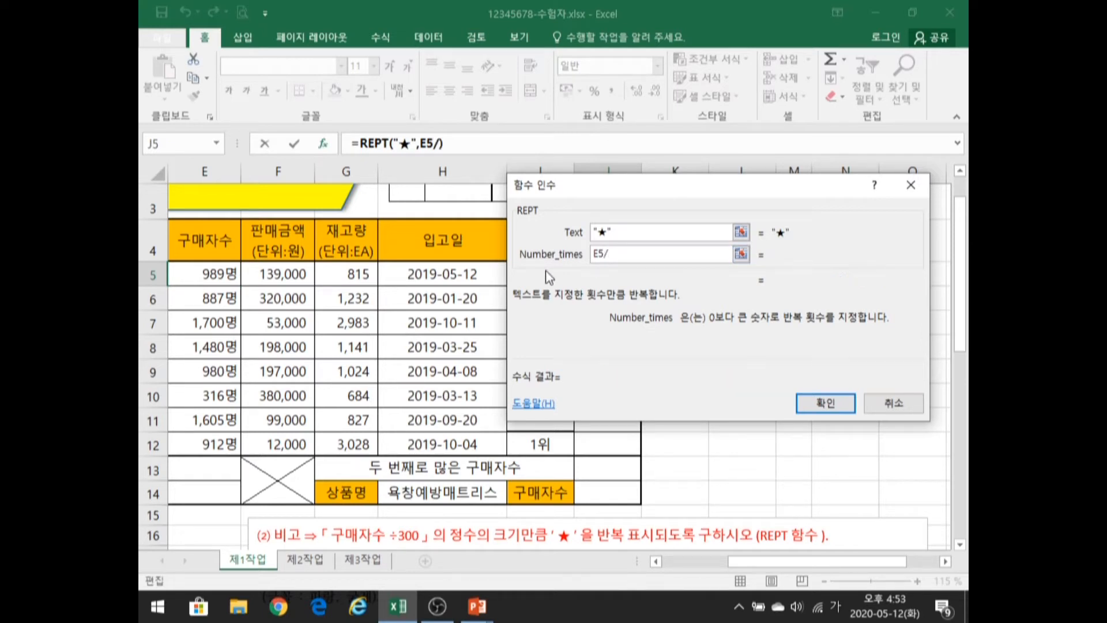
type("300")
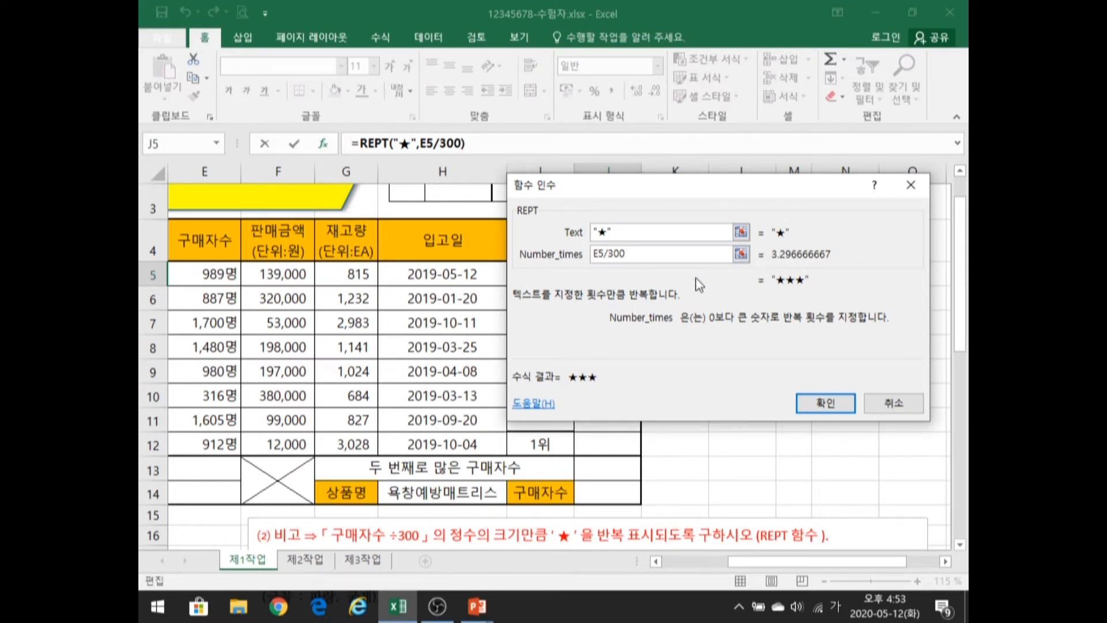
left_click(826, 402)
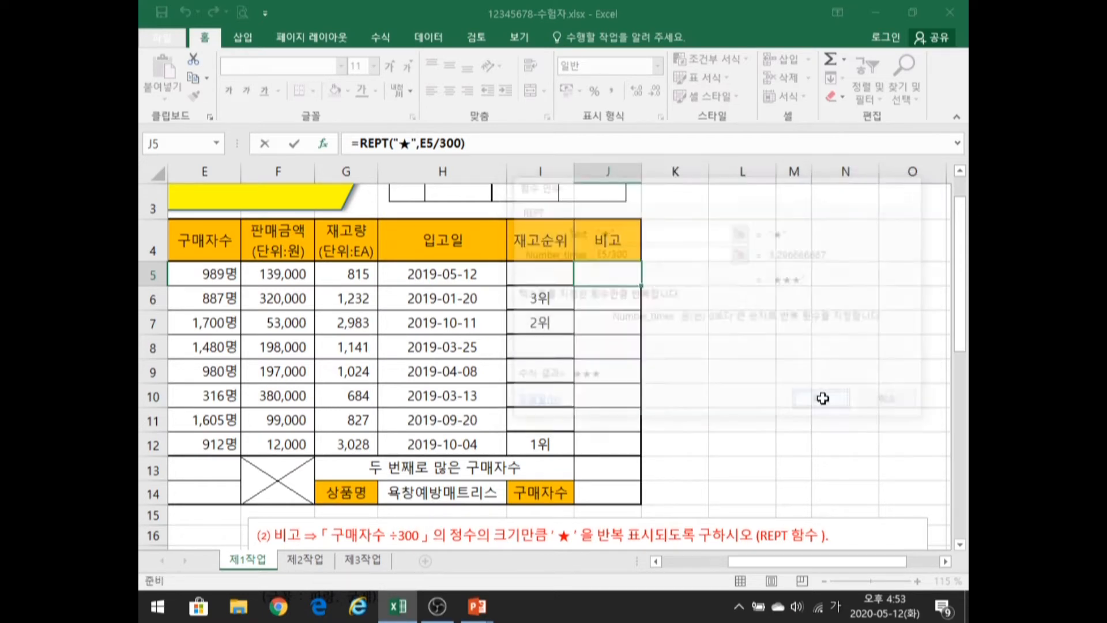
left_click_drag(638, 282, 644, 454)
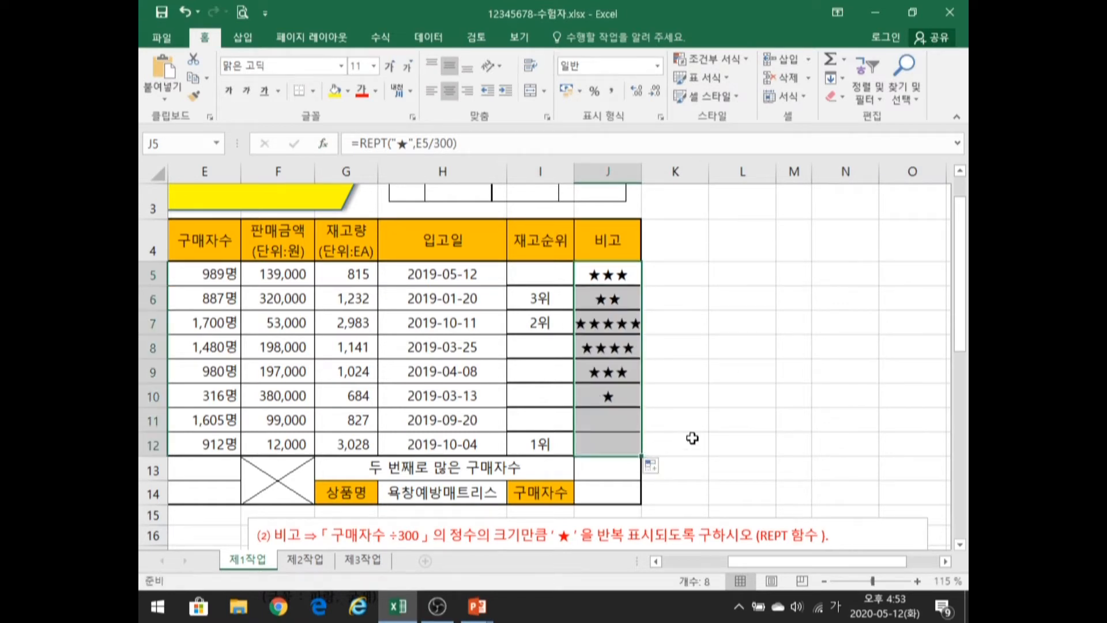
left_click(701, 438)
Step: Check the task slide in PowerPoint, return to Excel and begin a SUMIF formula in E13 with D5:D12 as its range
key("alt+Tab")
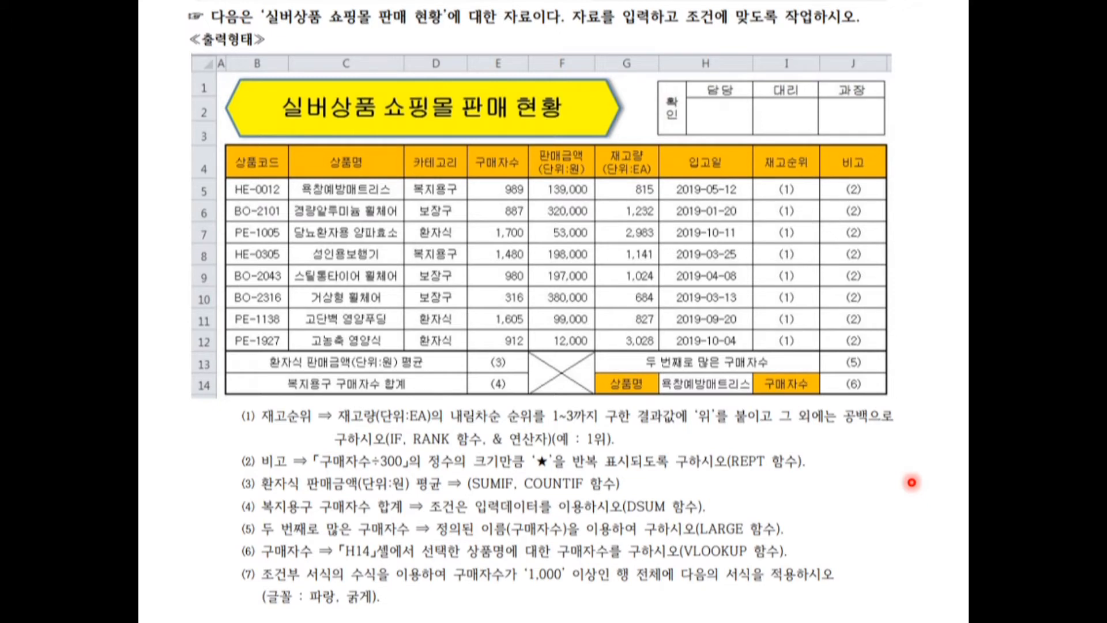
left_click(912, 483)
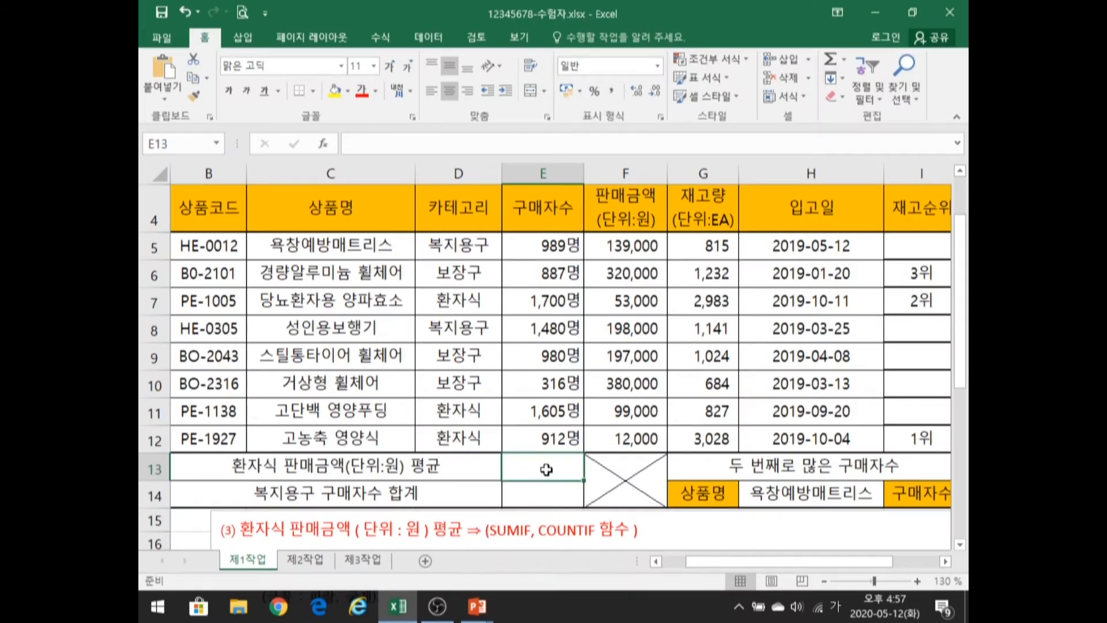
type("=")
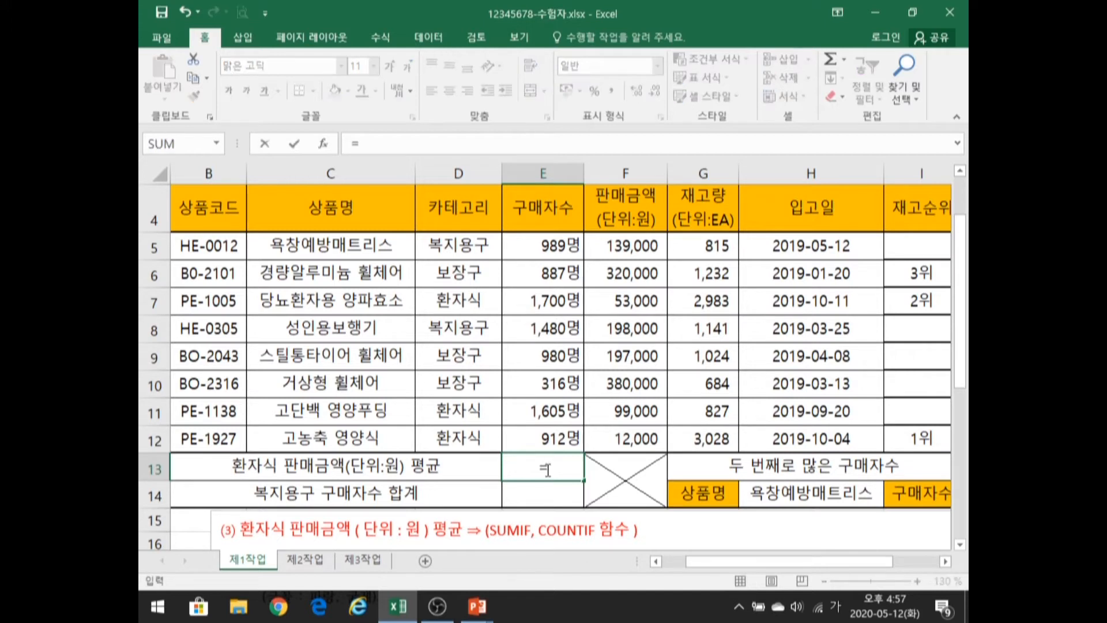
type("sumi")
key("Tab")
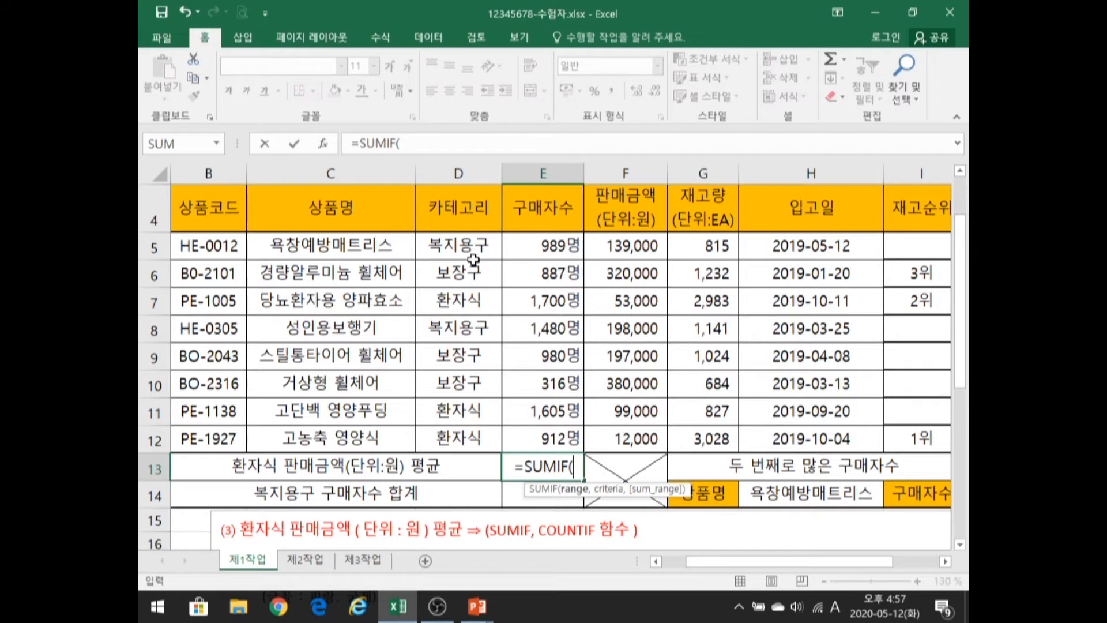
left_click_drag(473, 245, 475, 438)
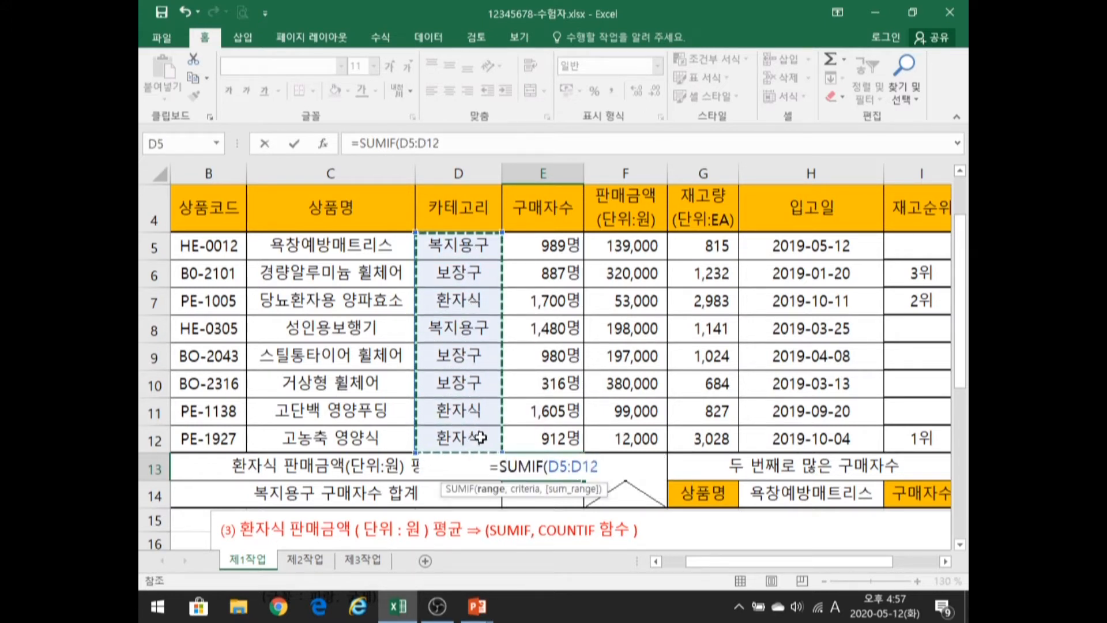
type(",")
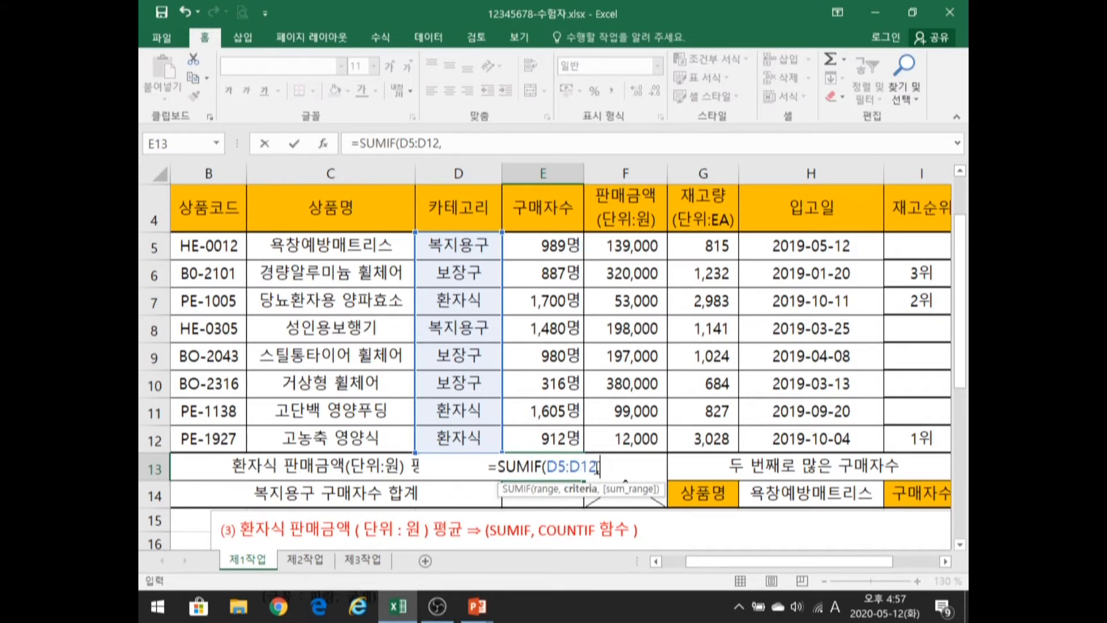
Step: Complete the SUMIF function with "환자식" as the criterion and F5:F12 as the sum range, and enter the formula
type("\"")
key("Hangul")
type("환자식\"")
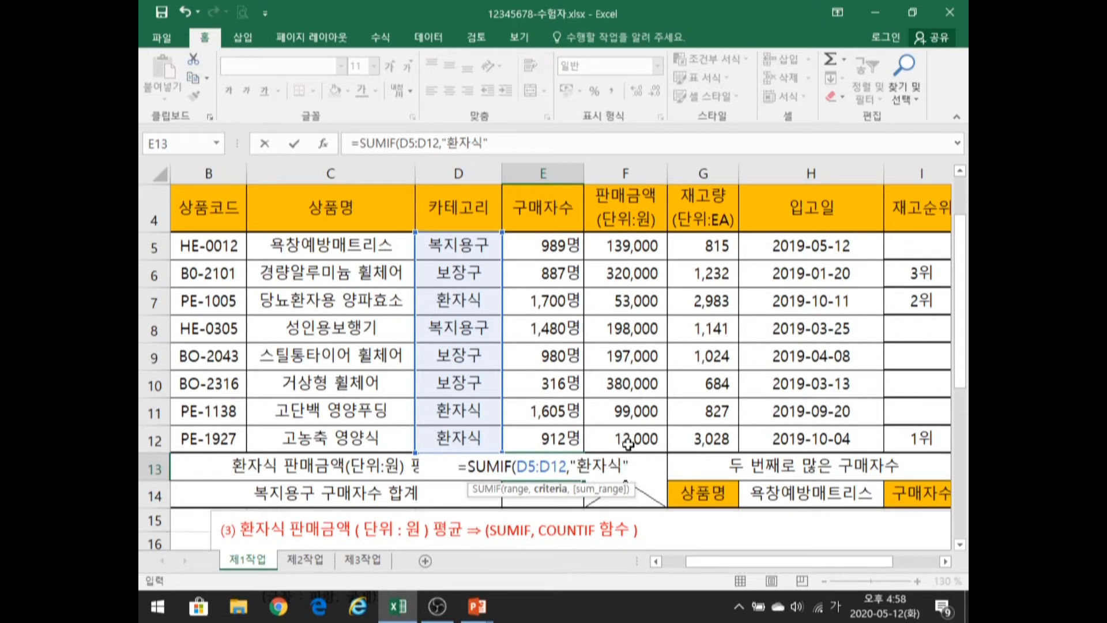
type(",")
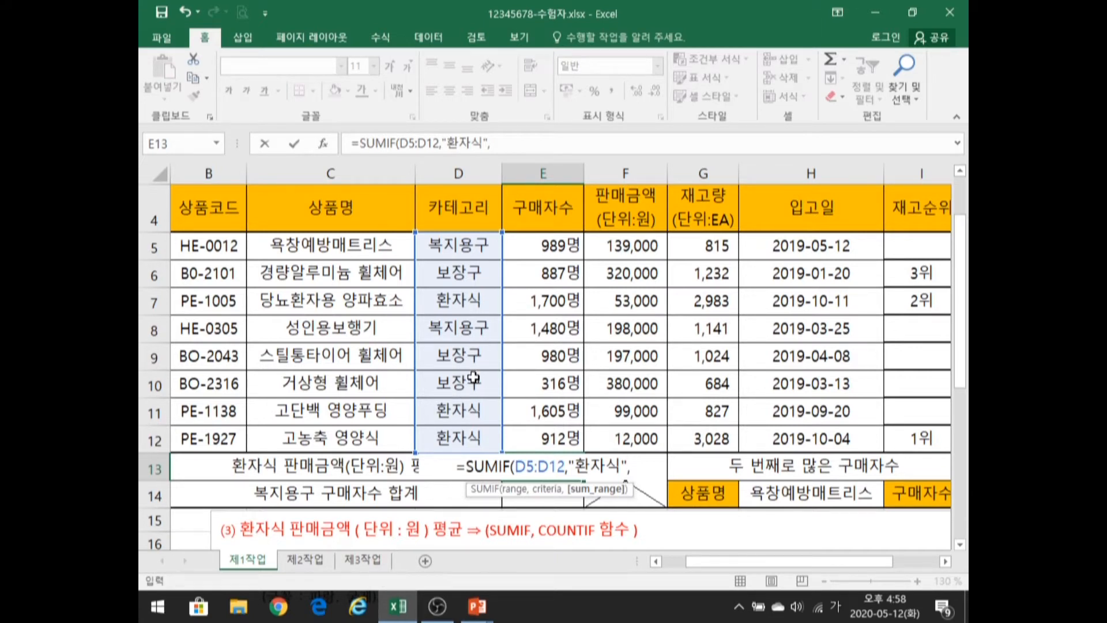
left_click_drag(635, 243, 634, 438)
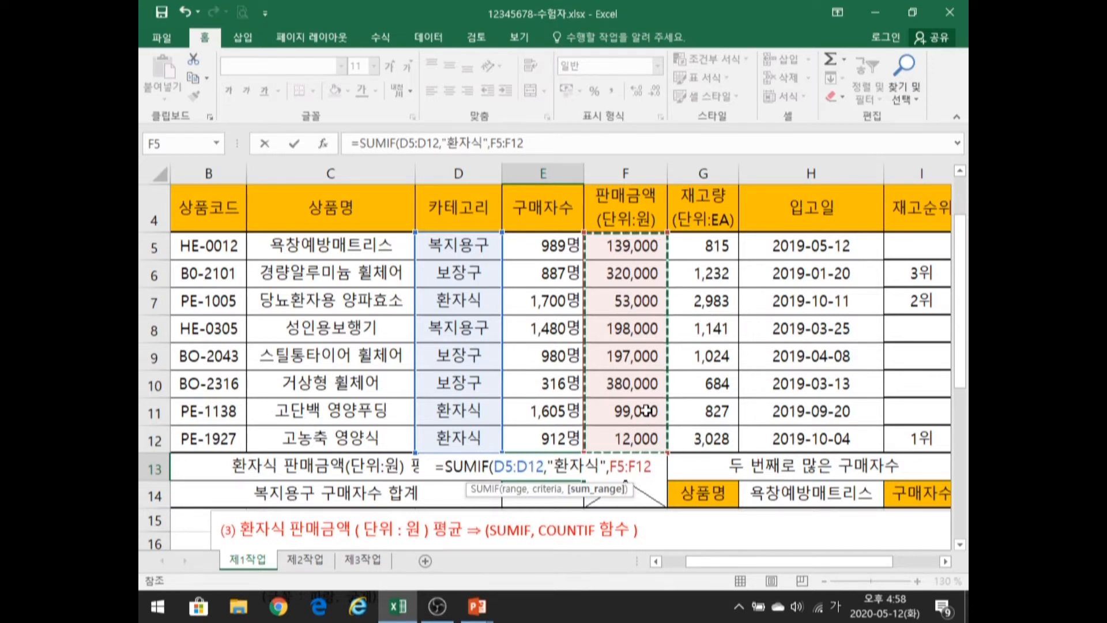
key("Return")
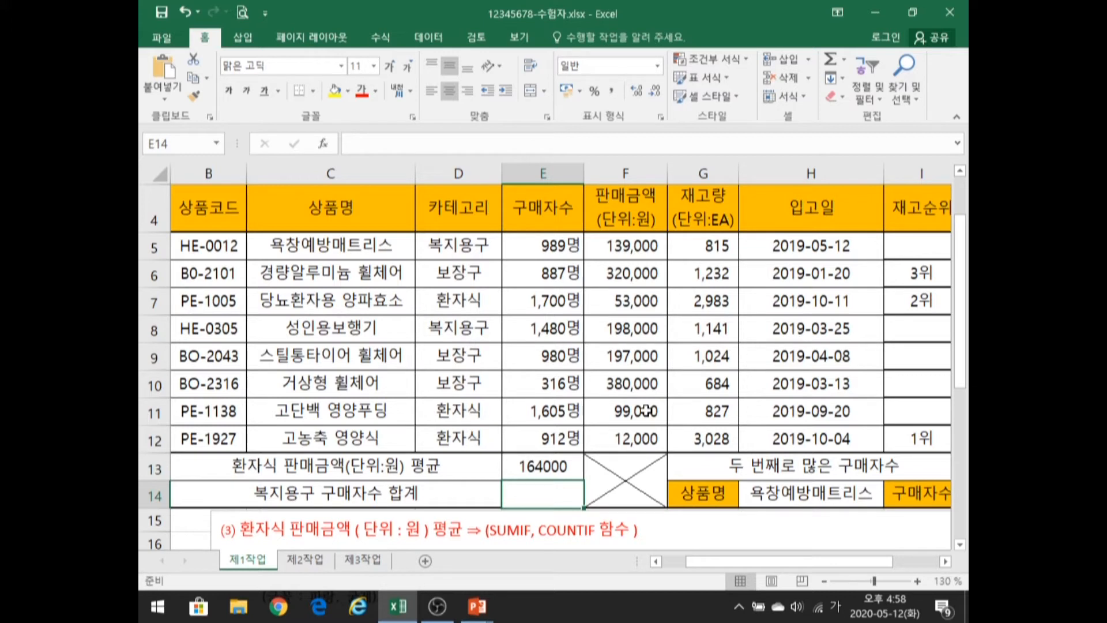
Step: Reopen the formula in E13 and divide the SUMIF expression by a COUNTIF function
double_click(553, 466)
left_click(658, 466)
type("/")
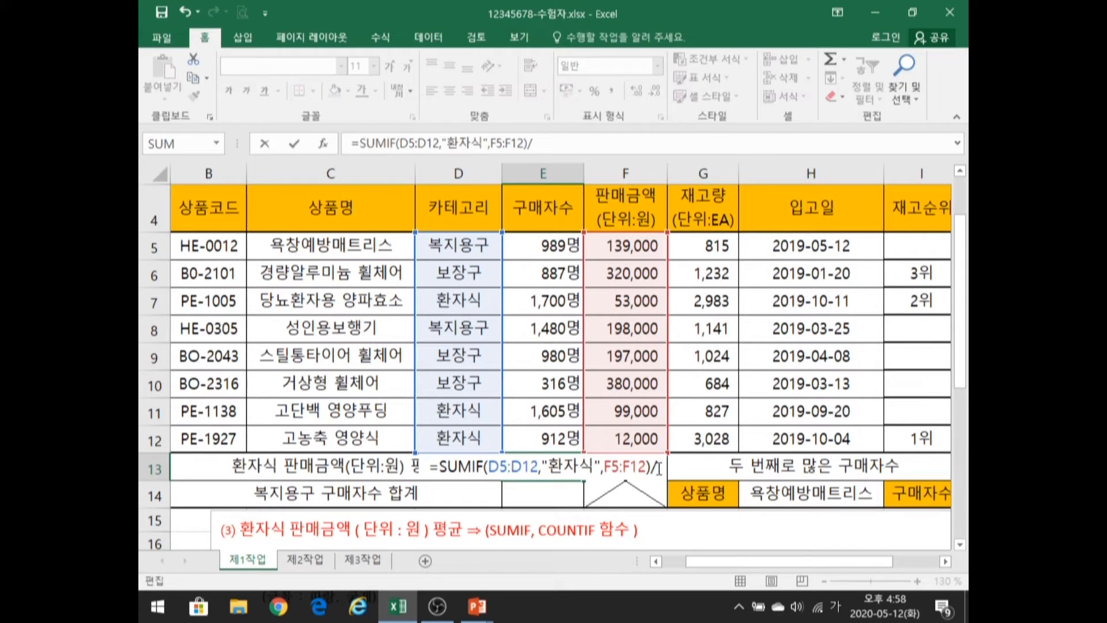
key("Hangul")
type("coun")
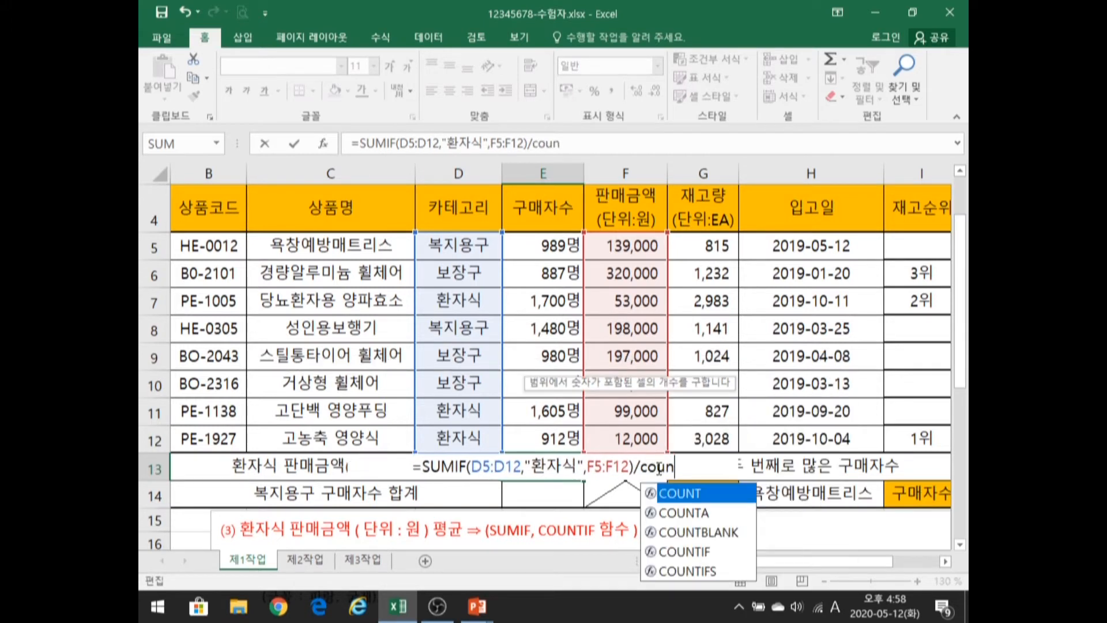
key("Down")
key("Down")
key("Down")
key("Tab")
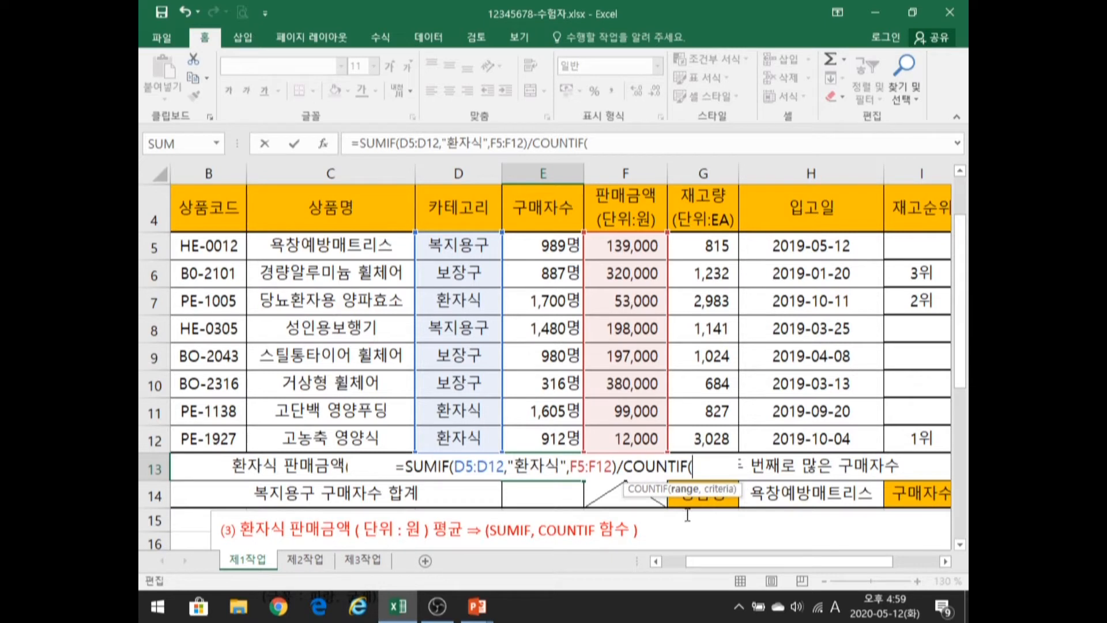
Step: Give COUNTIF the range D5:D12 and the criterion "환자식", then enter the formula and accept Excel's proposed correction
left_click_drag(459, 245, 442, 434)
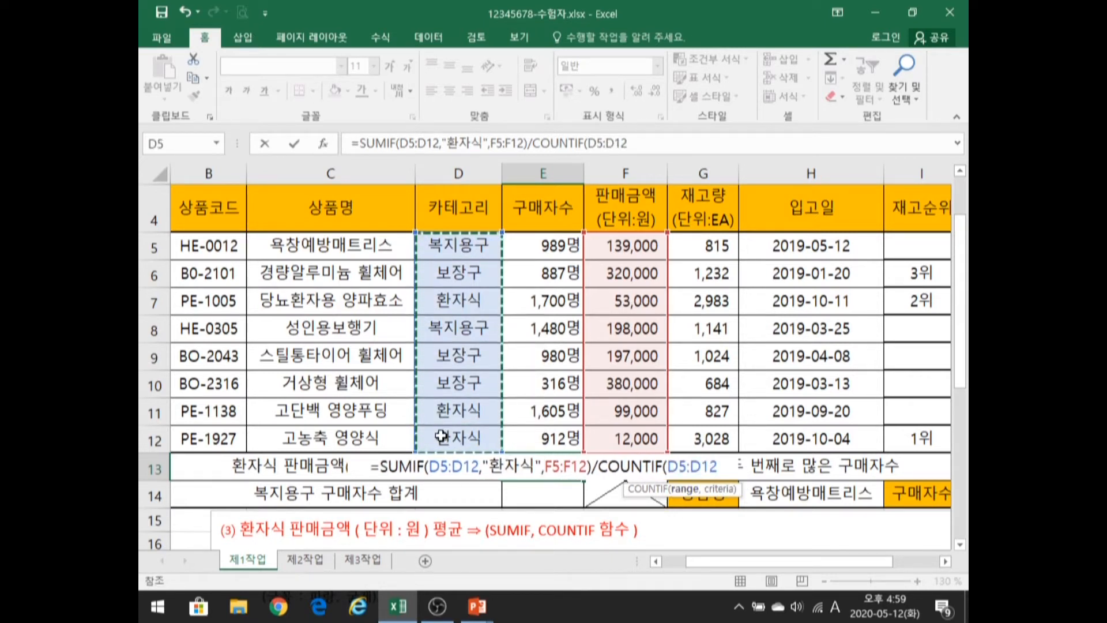
type(",")
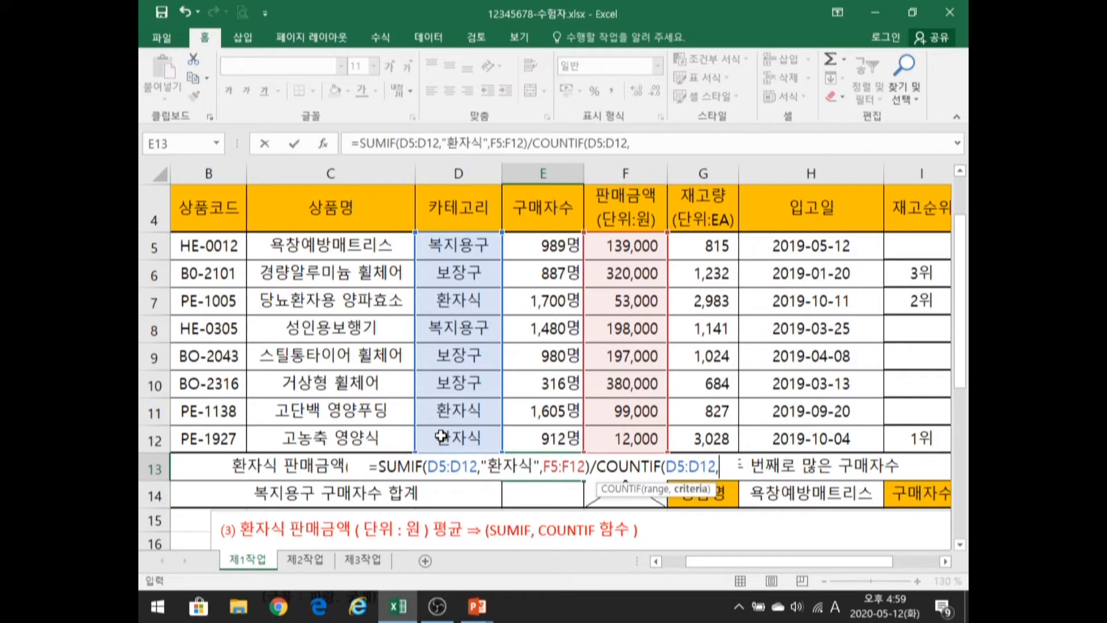
type("\"")
key("Hangul")
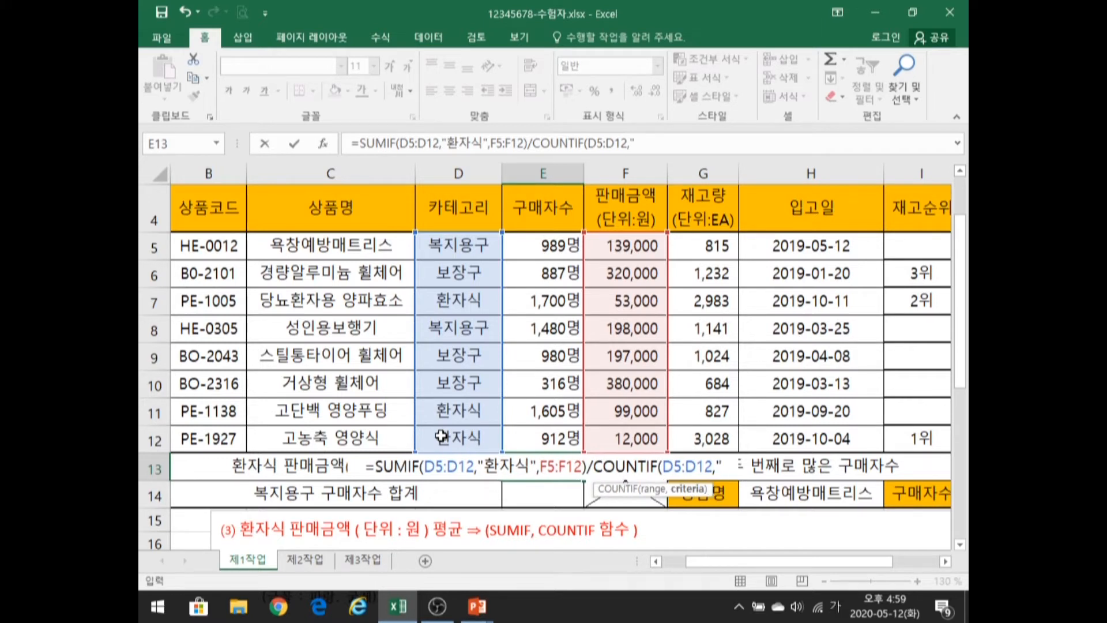
type("환자식\"")
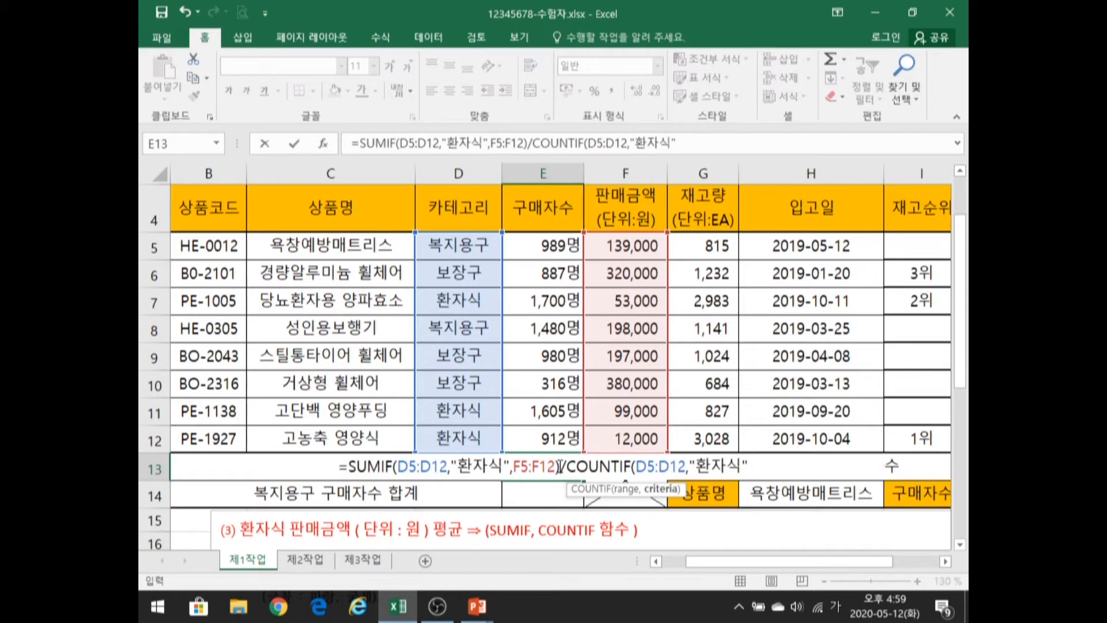
key("Return")
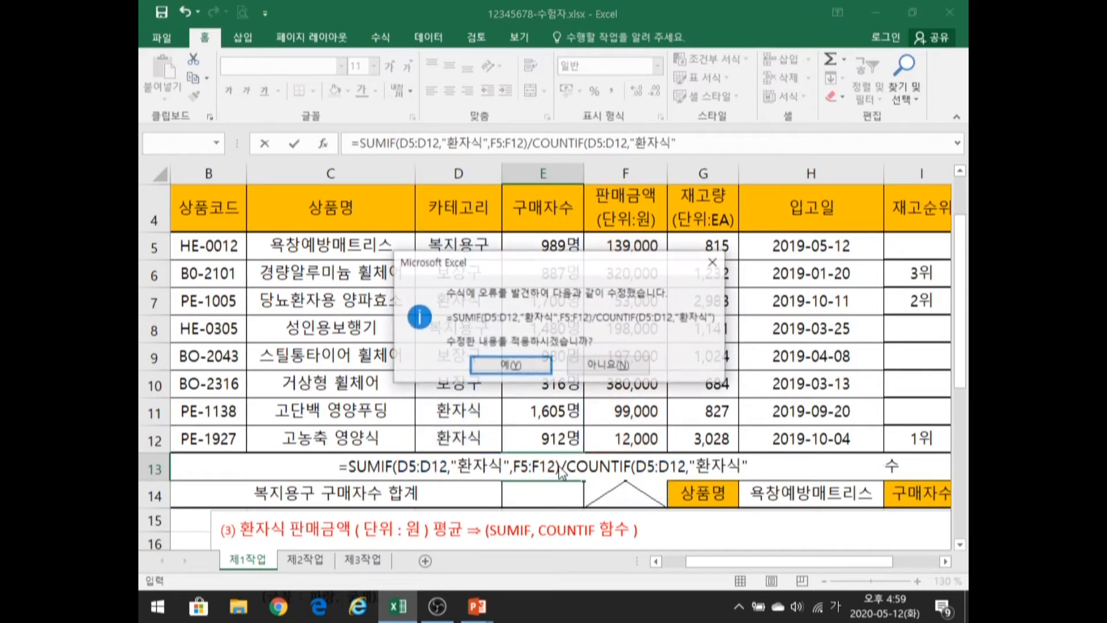
key("Return")
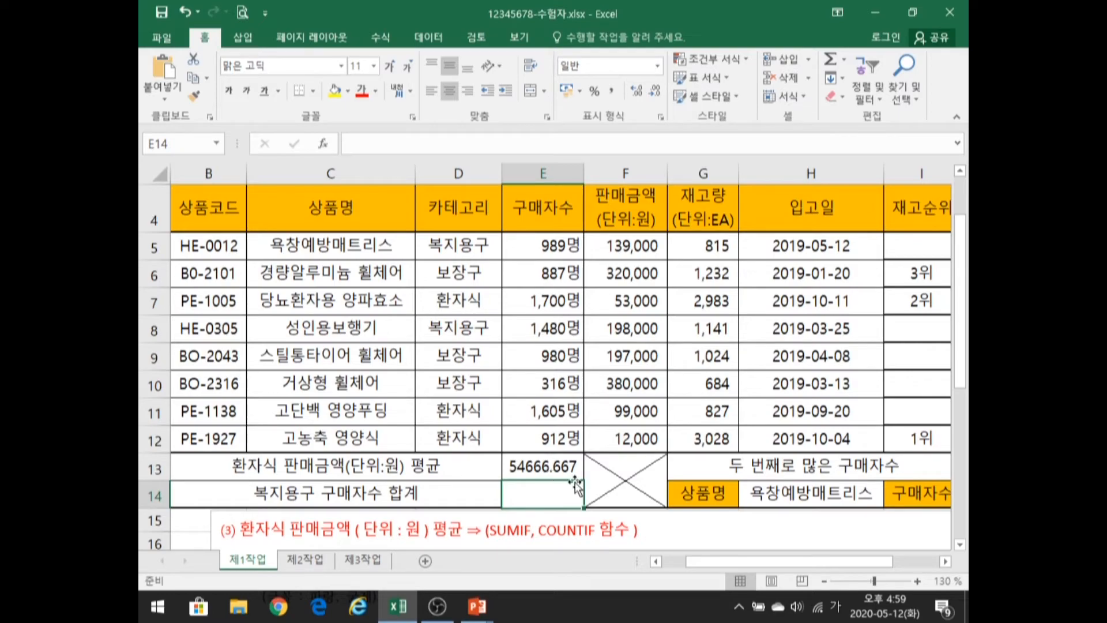
Step: Switch to the PowerPoint task slide and advance to requirement (4) about the 복지용구 구매자수 합계
key("alt+Tab")
key("Right")
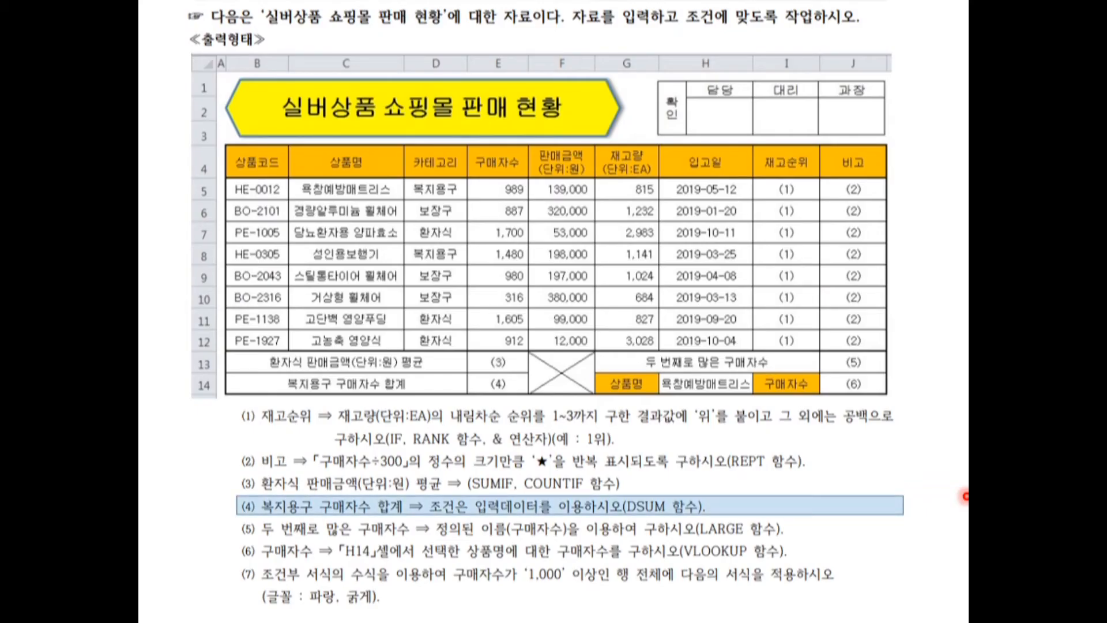
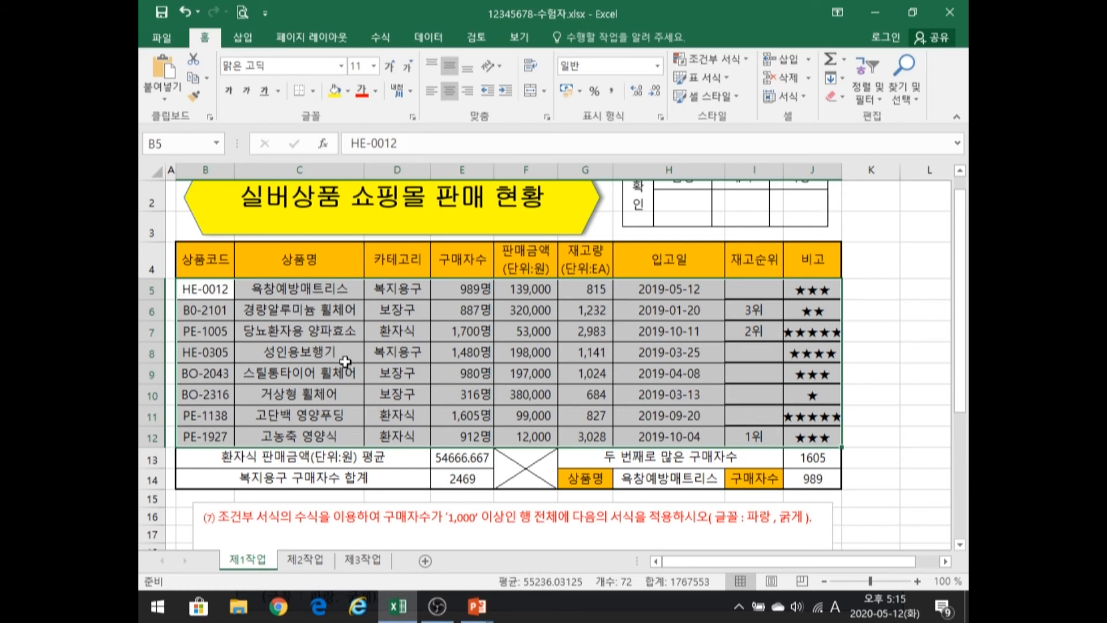
Step: Start a new conditional formatting rule for B5:J12 that uses a formula to determine which cells to format
left_click(321, 387)
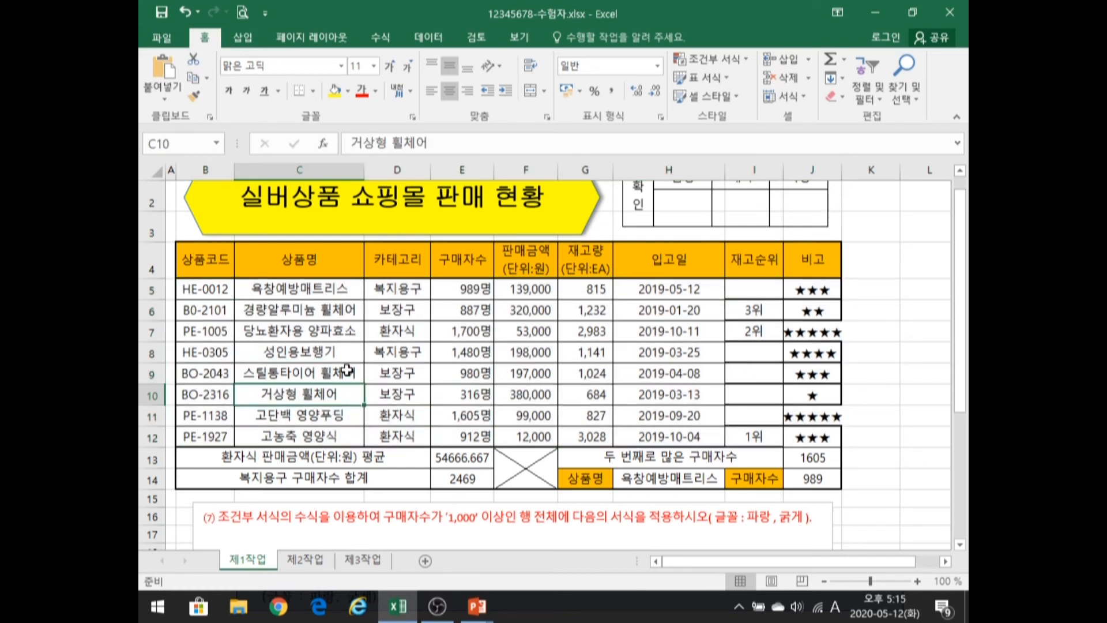
left_click(208, 296)
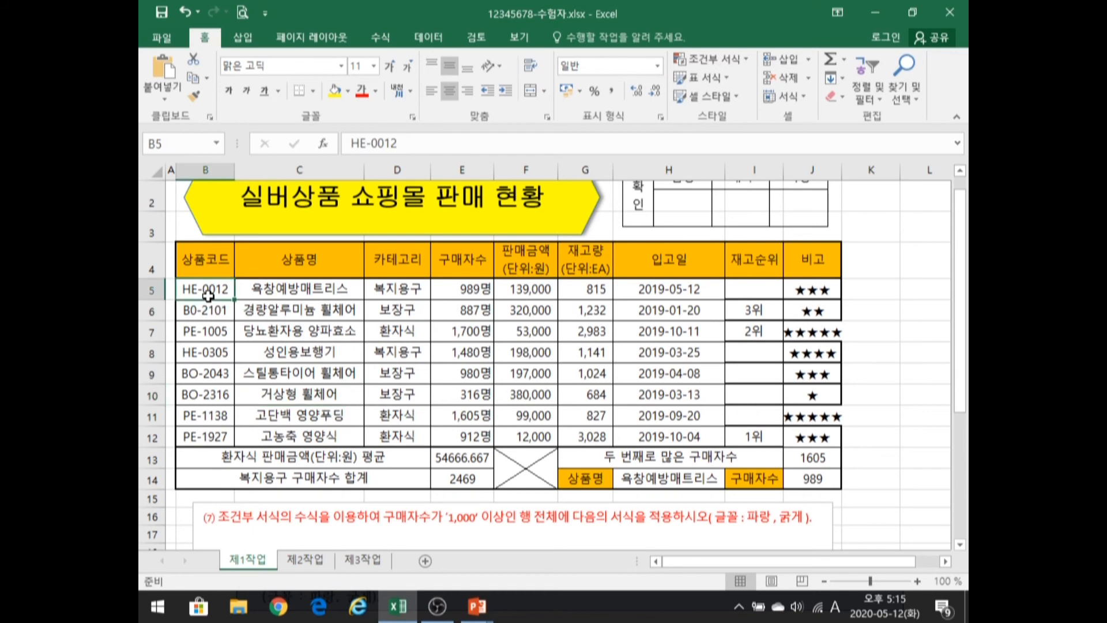
left_click(815, 442, "shift")
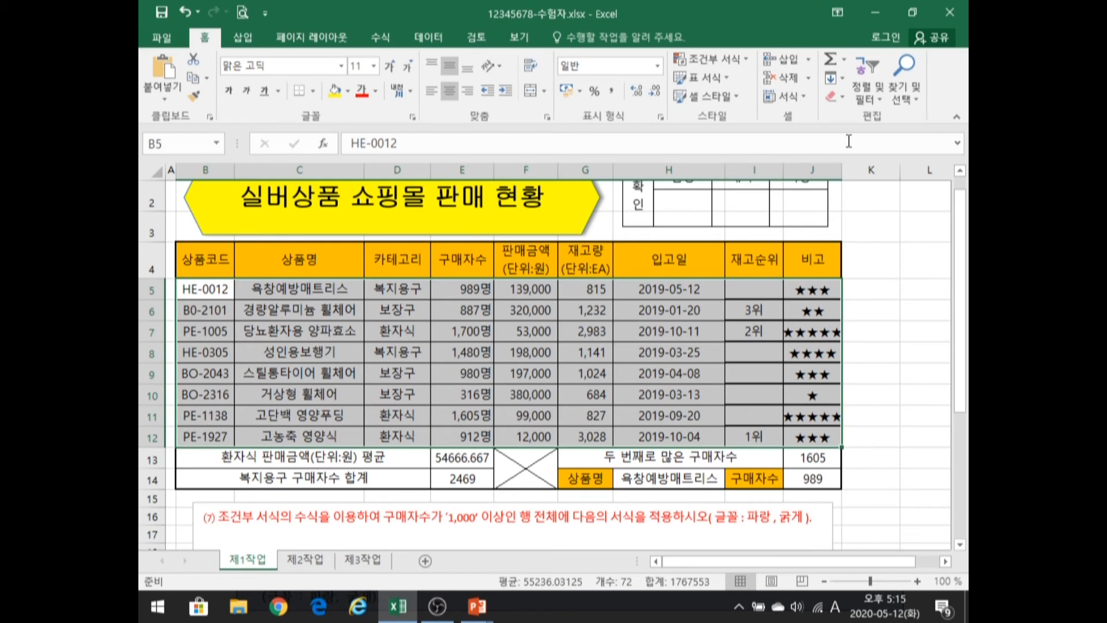
left_click(722, 60)
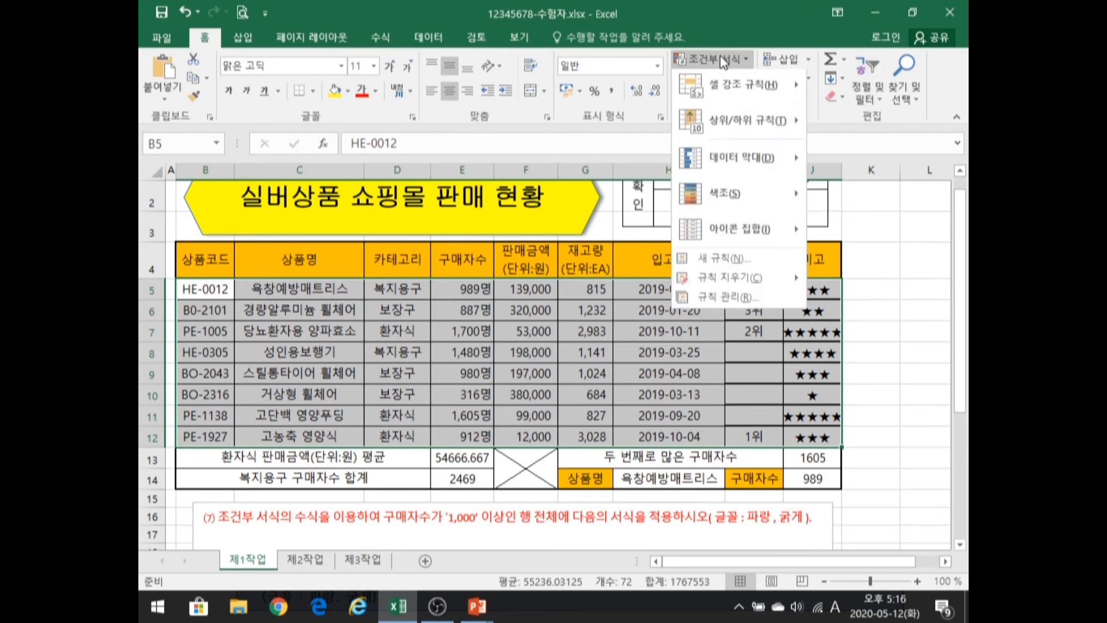
left_click(733, 265)
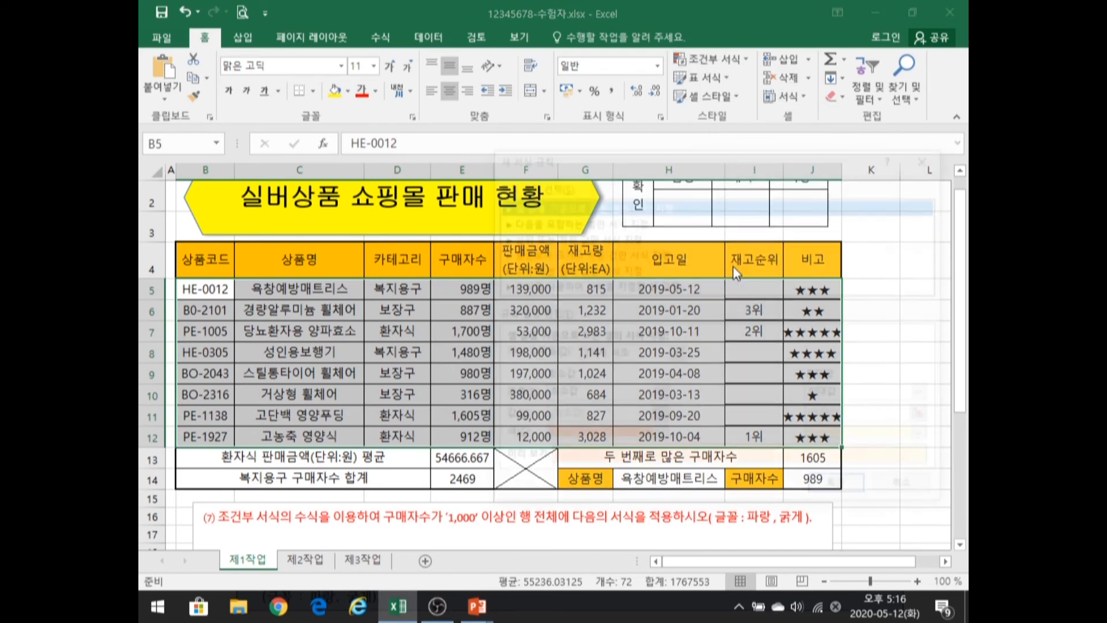
left_click_drag(659, 149, 625, 123)
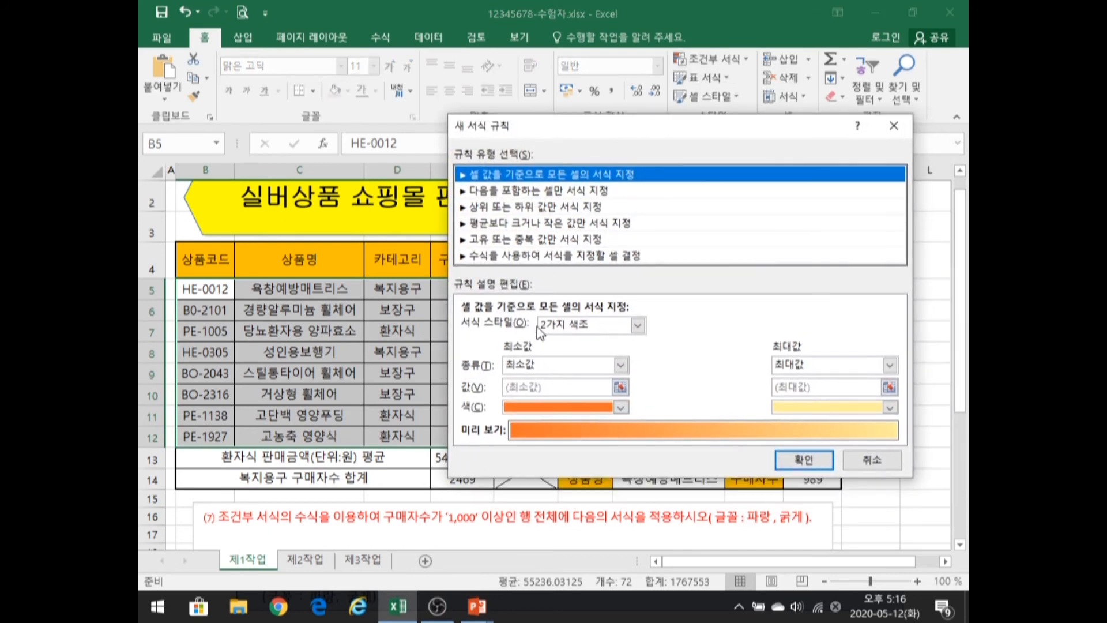
left_click(629, 327)
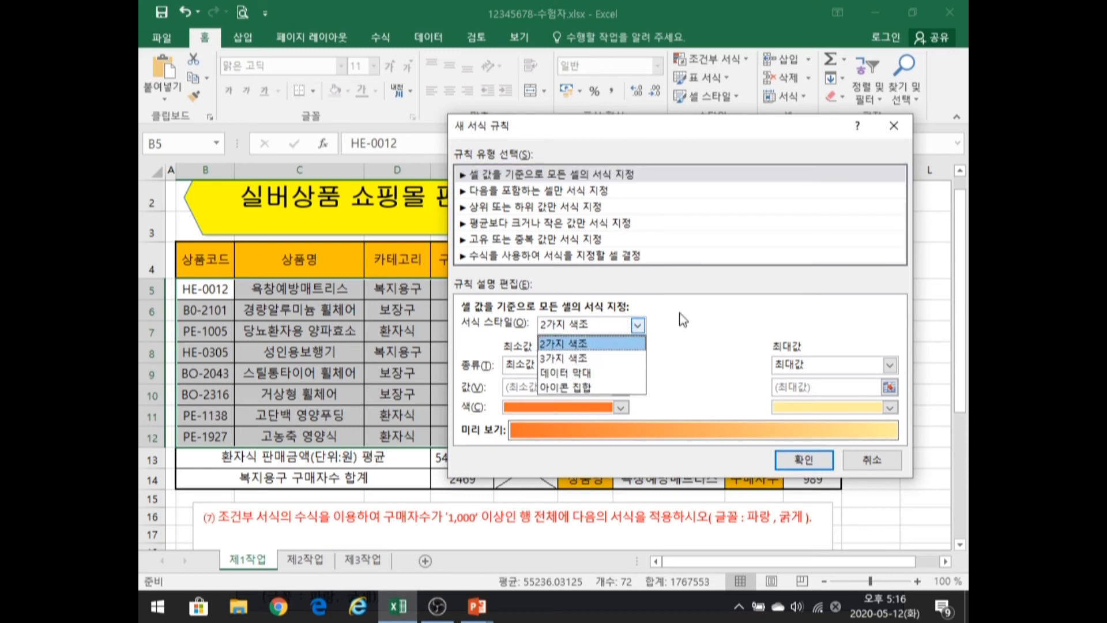
left_click(713, 304)
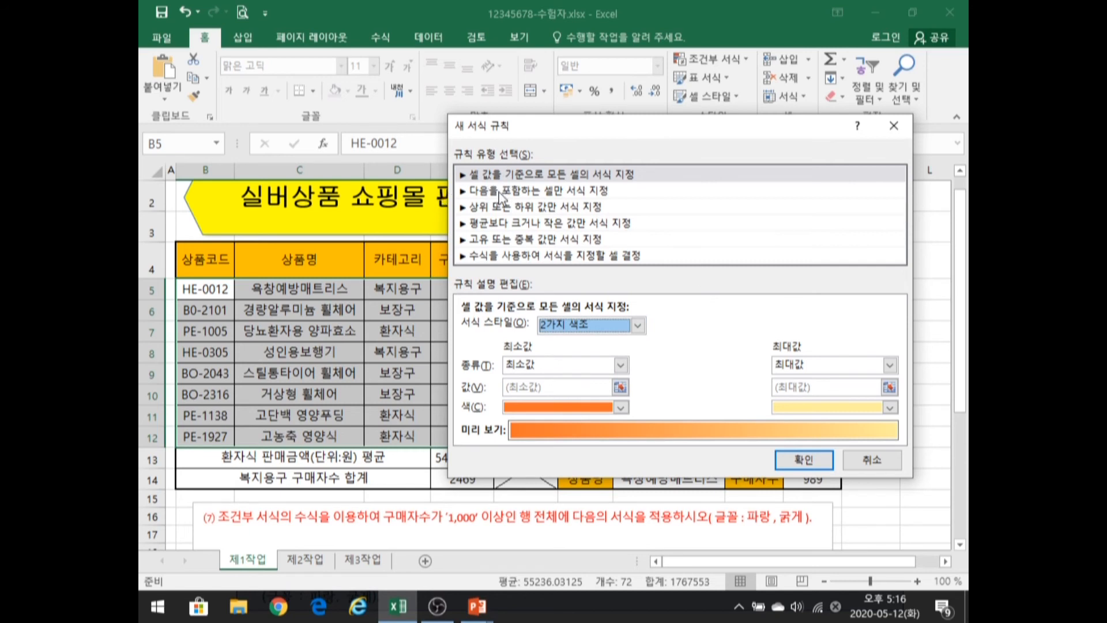
left_click(488, 258)
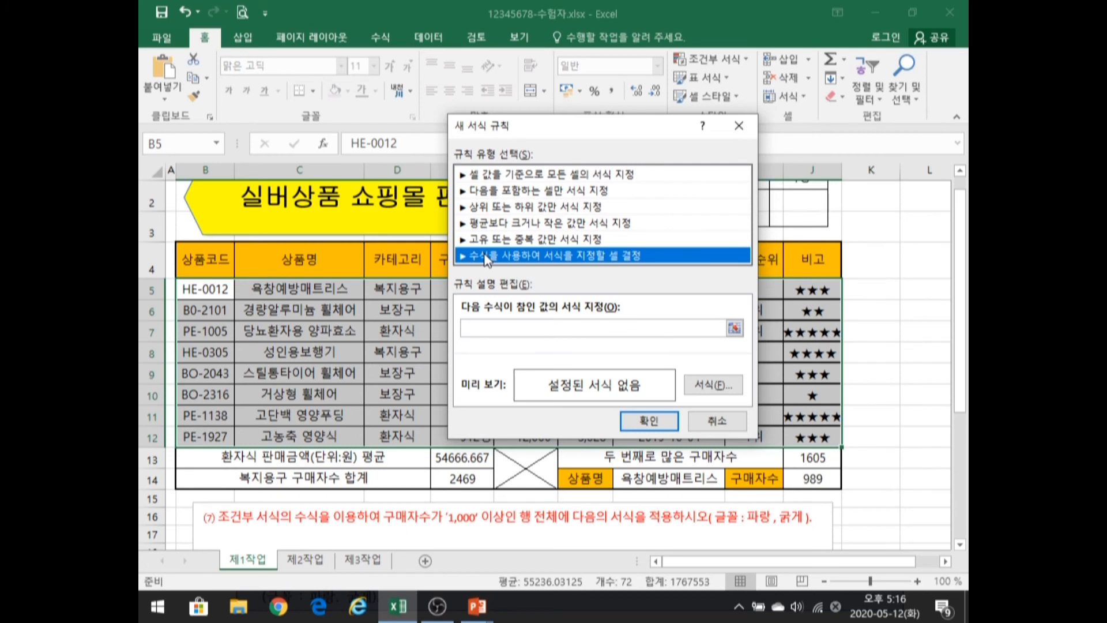
Step: Enter the rule formula =$E5>=1000, locking only the column of the 구매자수 reference
left_click(512, 329)
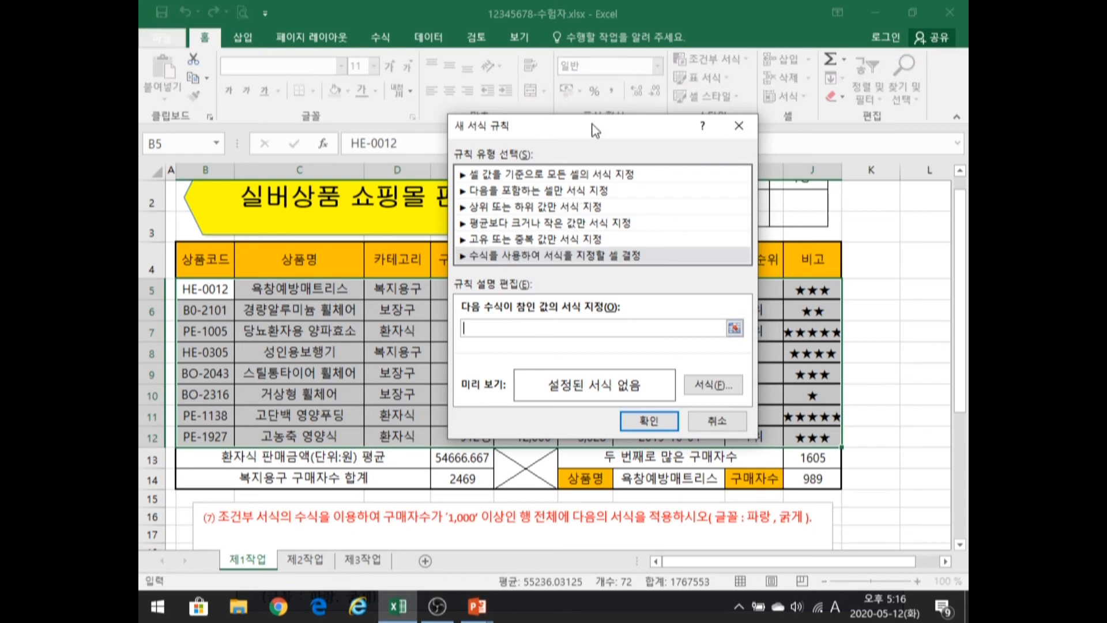
left_click_drag(594, 130, 719, 110)
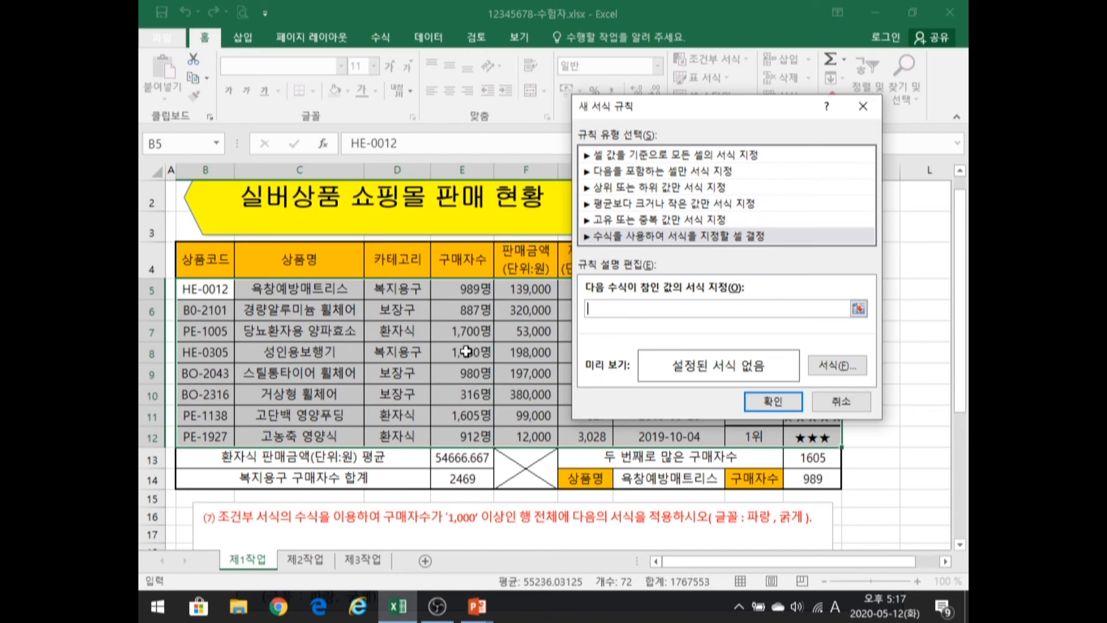
left_click(458, 291)
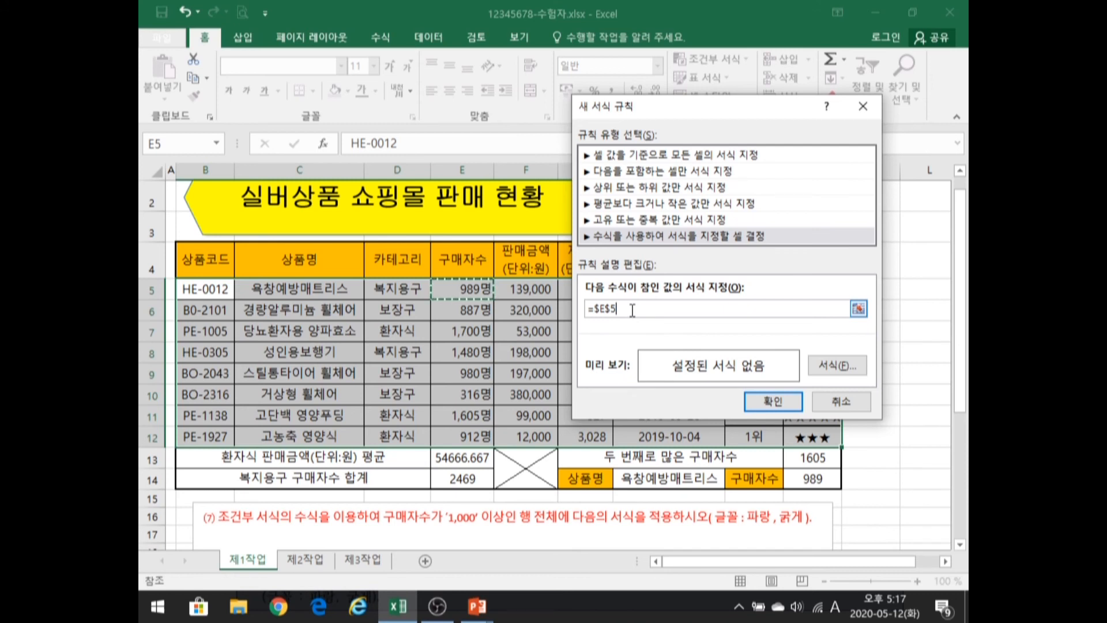
key("F4")
key("F4")
type(">=10")
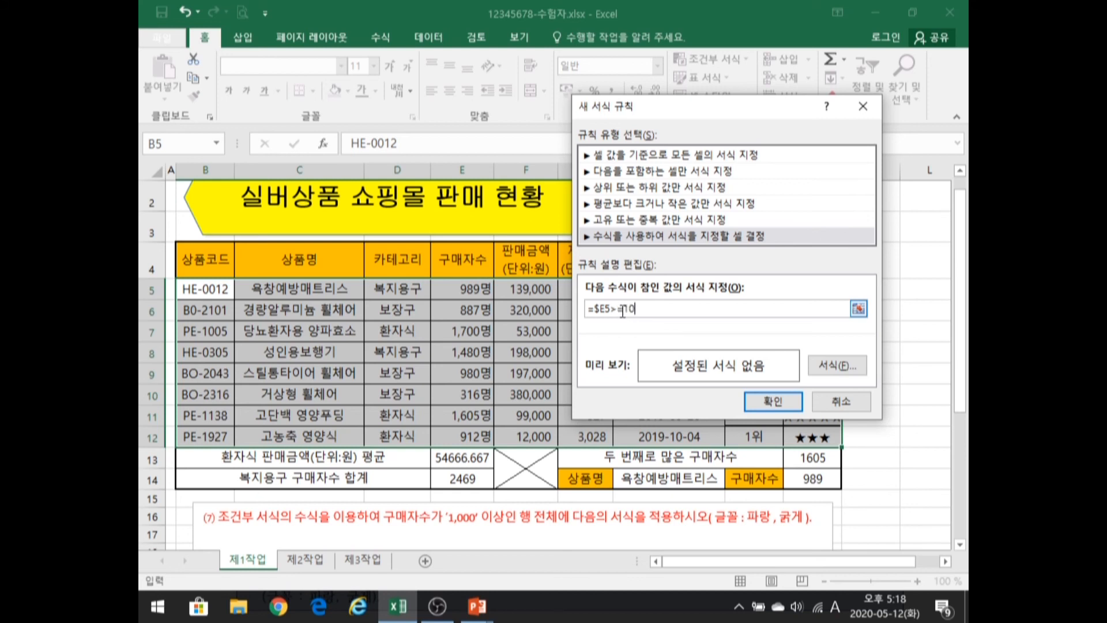
type("0000")
Step: Set the rule's font to the standard blue (파랑) and bold (굵게) style, and apply the rule
left_click(845, 367)
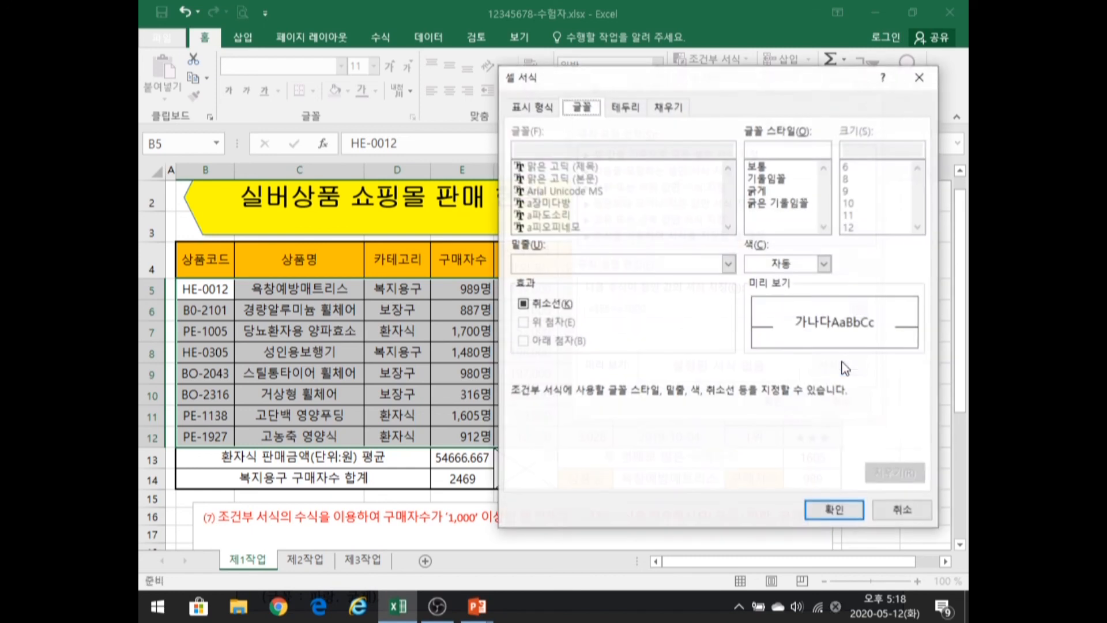
left_click(782, 265)
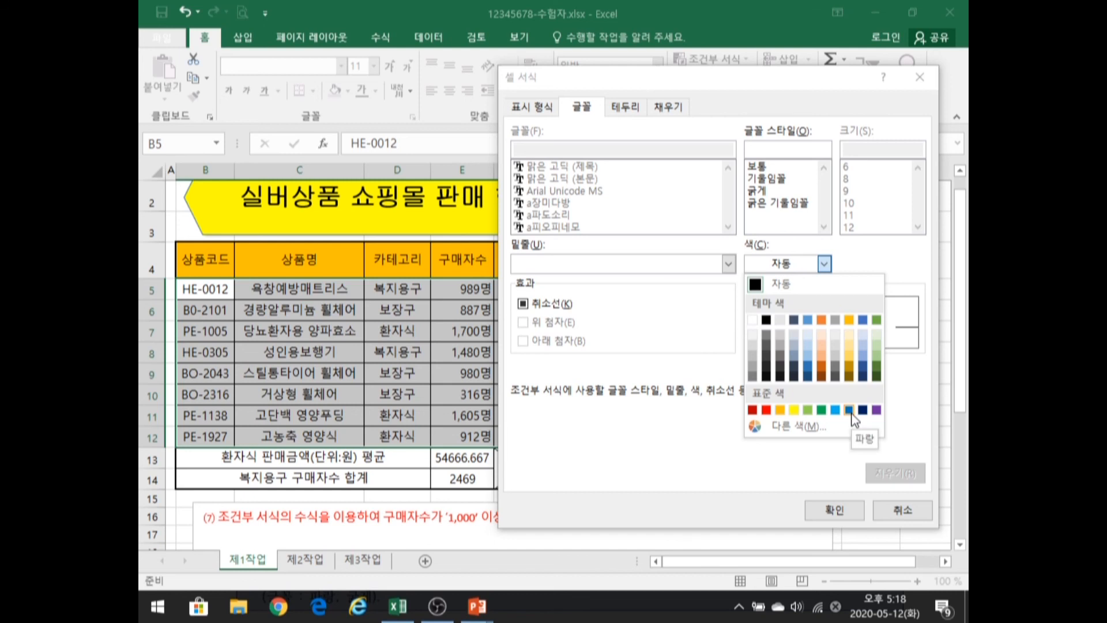
left_click(849, 410)
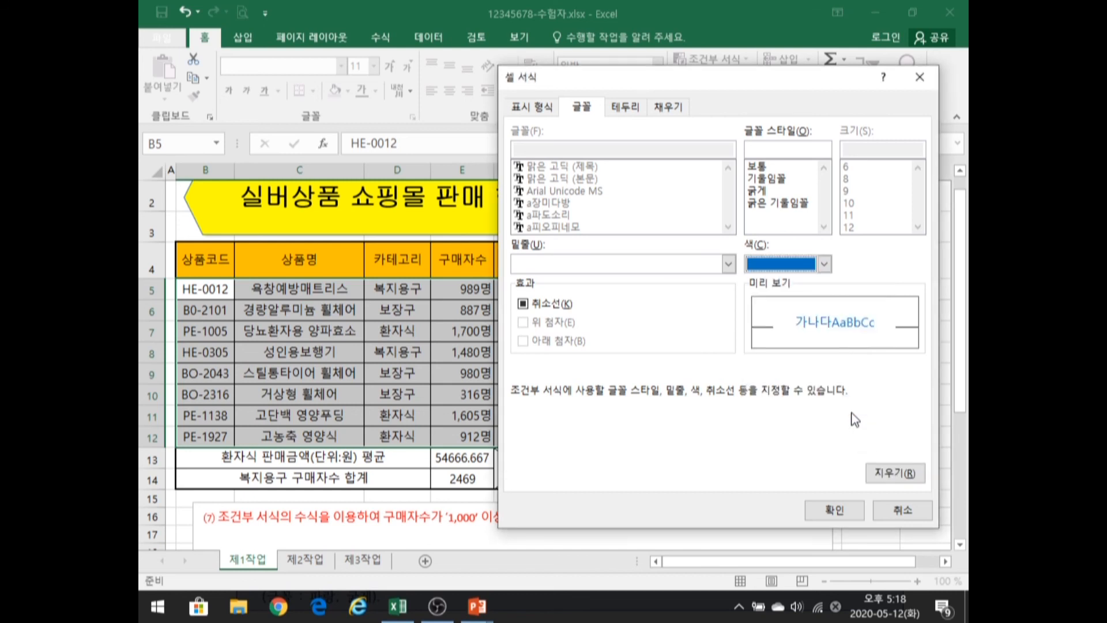
left_click(760, 191)
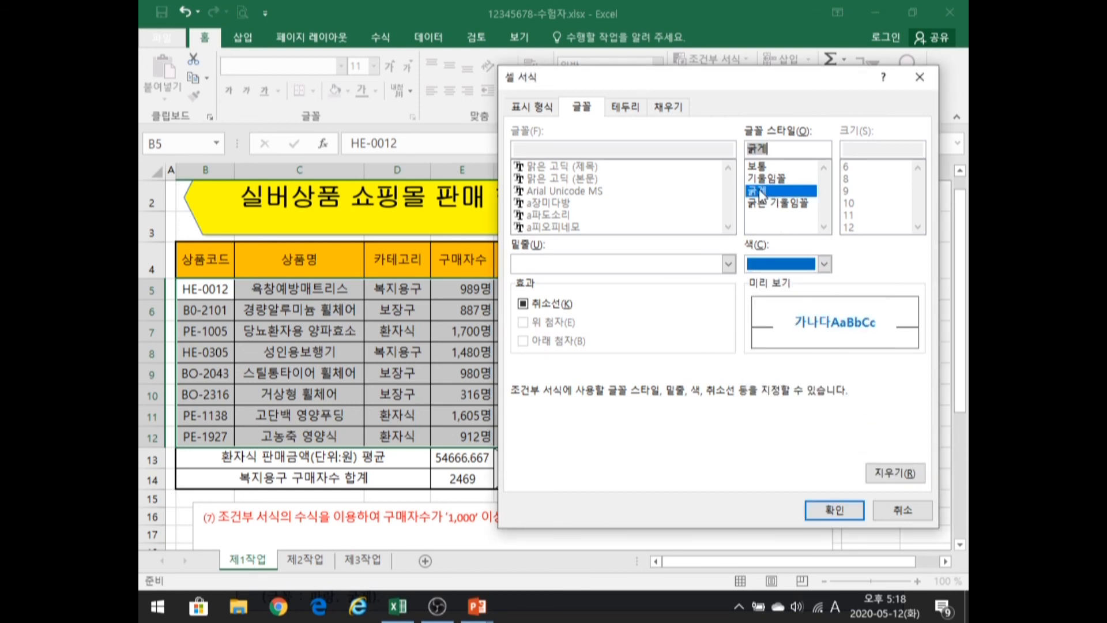
left_click(811, 511)
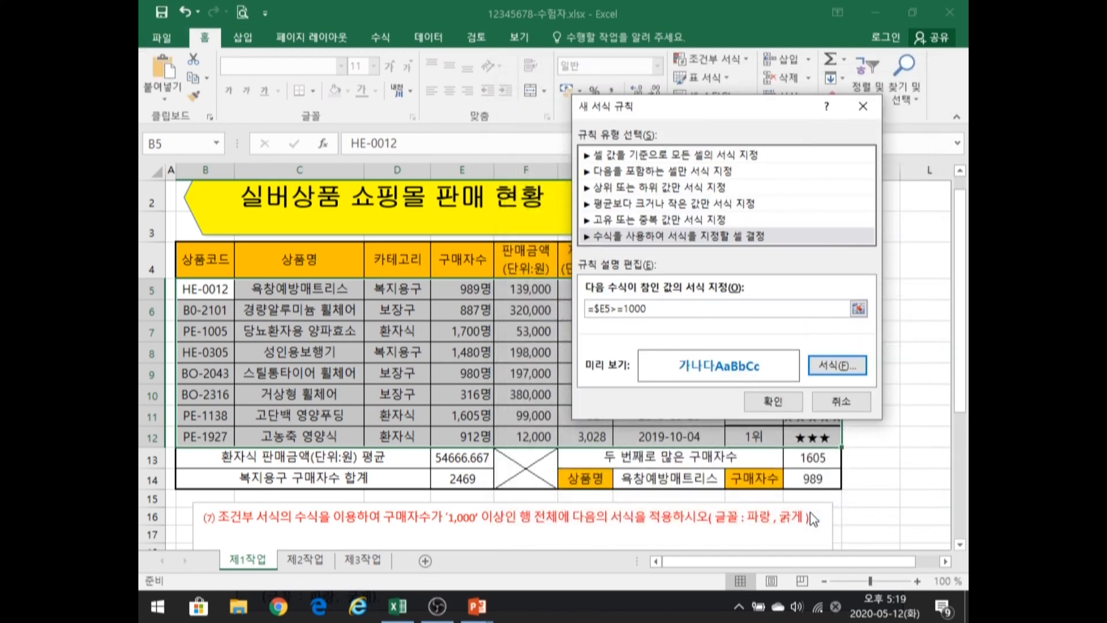
left_click(767, 405)
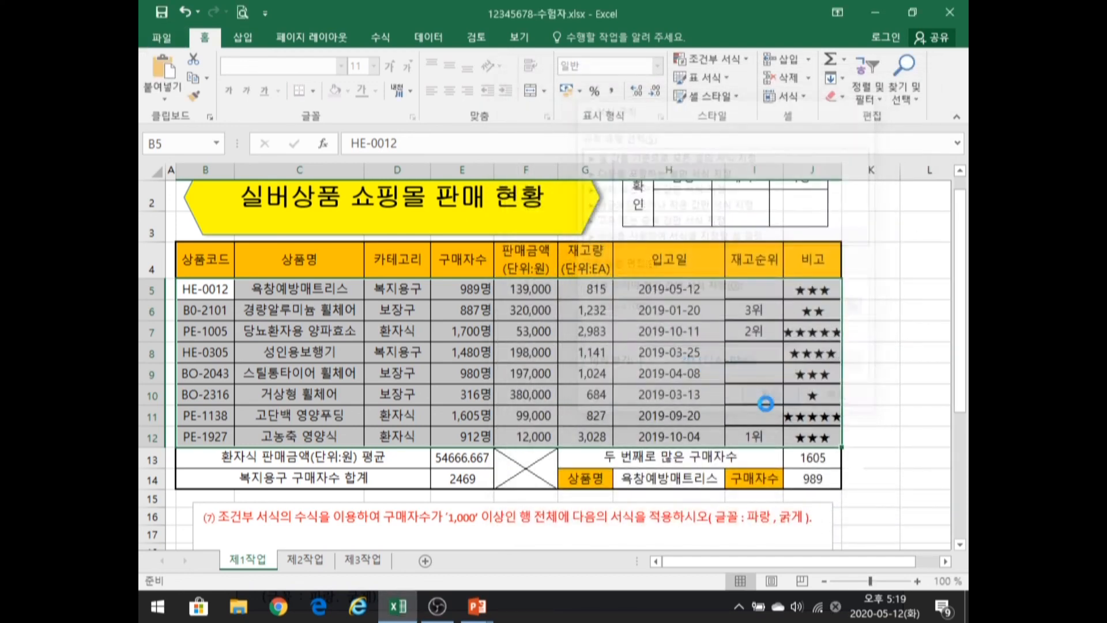
Step: Deselect the table and autofit the width of the 비고 column J to its contents
left_click(875, 355)
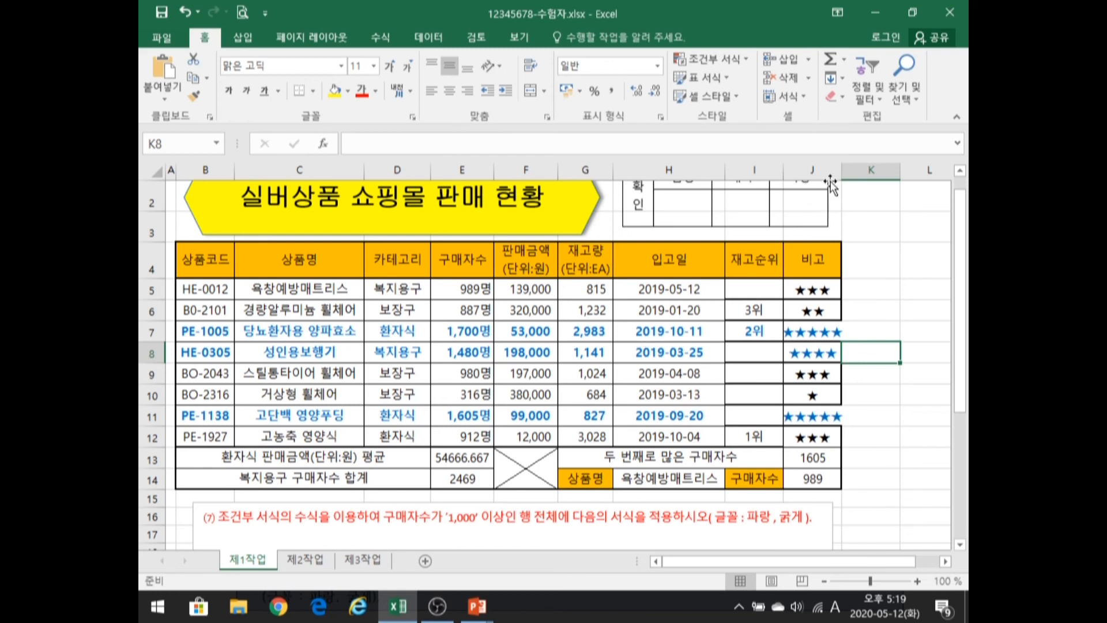
double_click(842, 171)
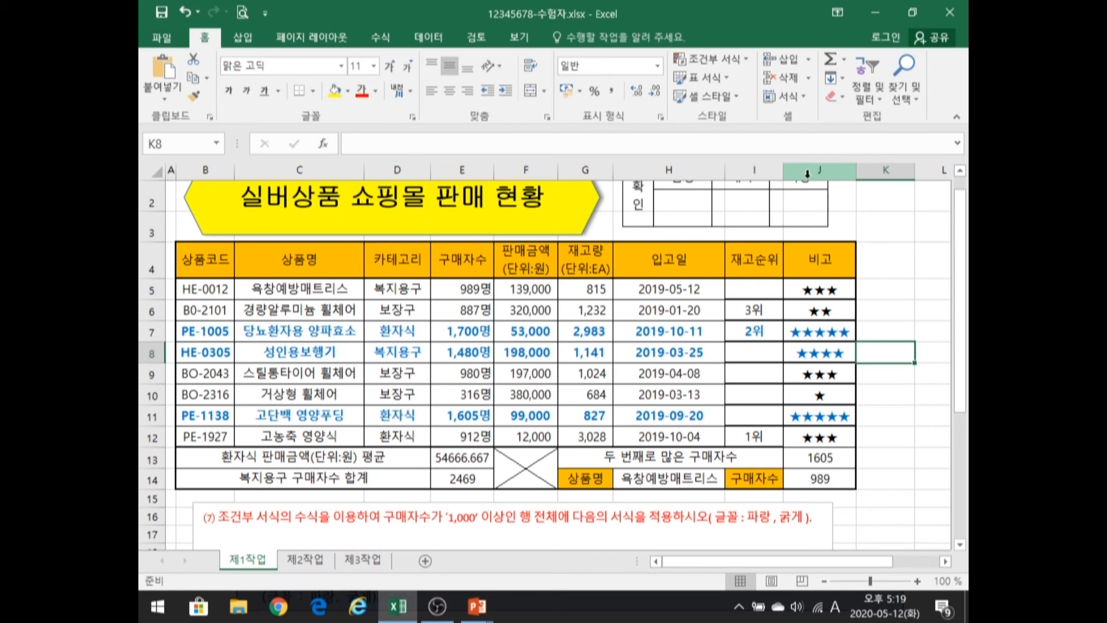